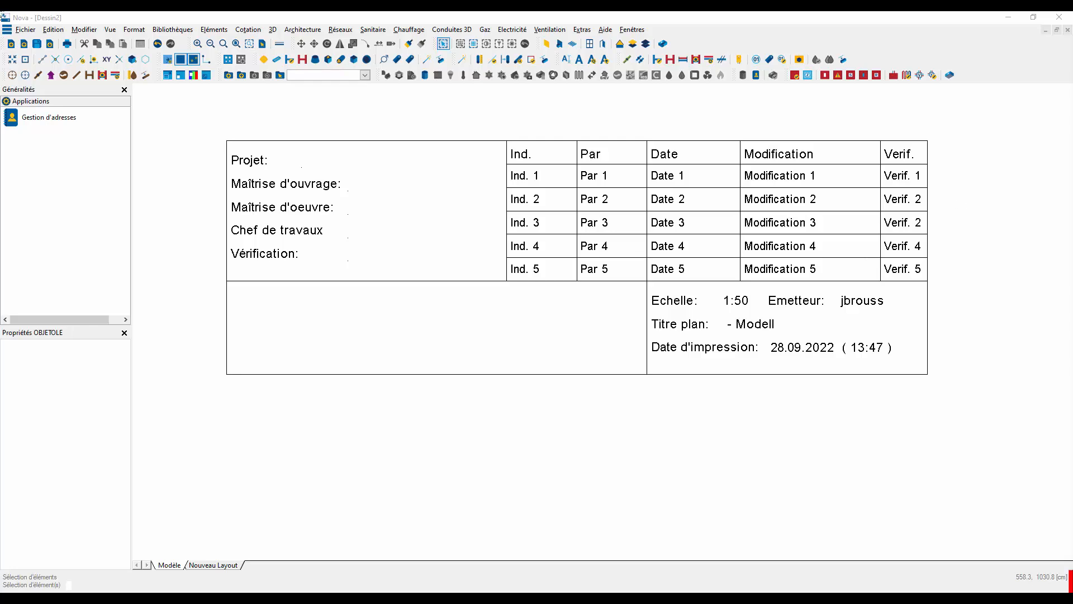
Insert the Trimble Nova logo as an image over the title block and scale it to fit the empty lower-left cell.
click(220, 34)
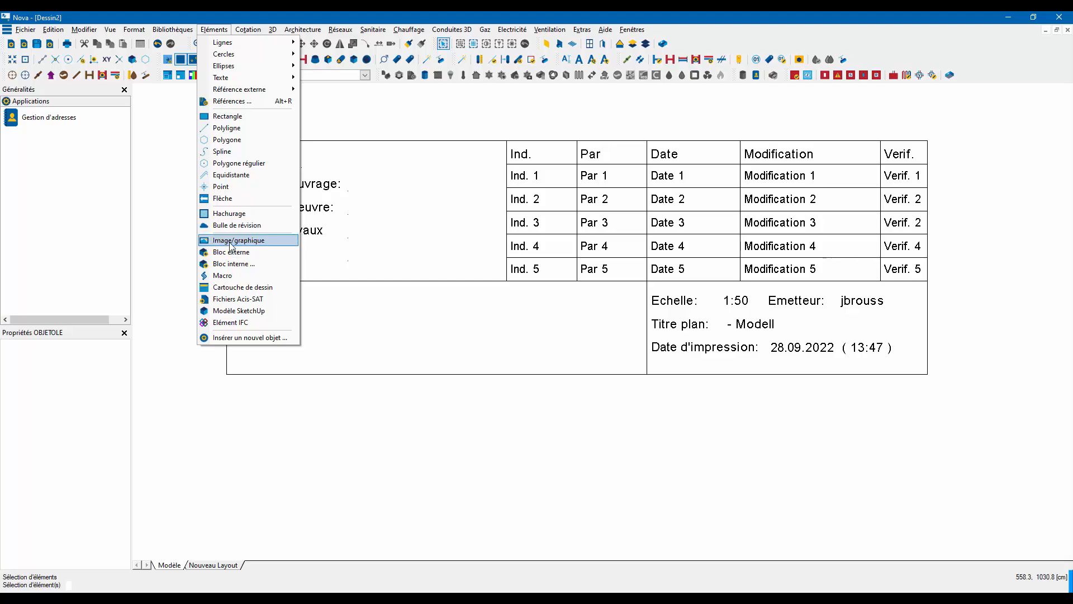
click(232, 241)
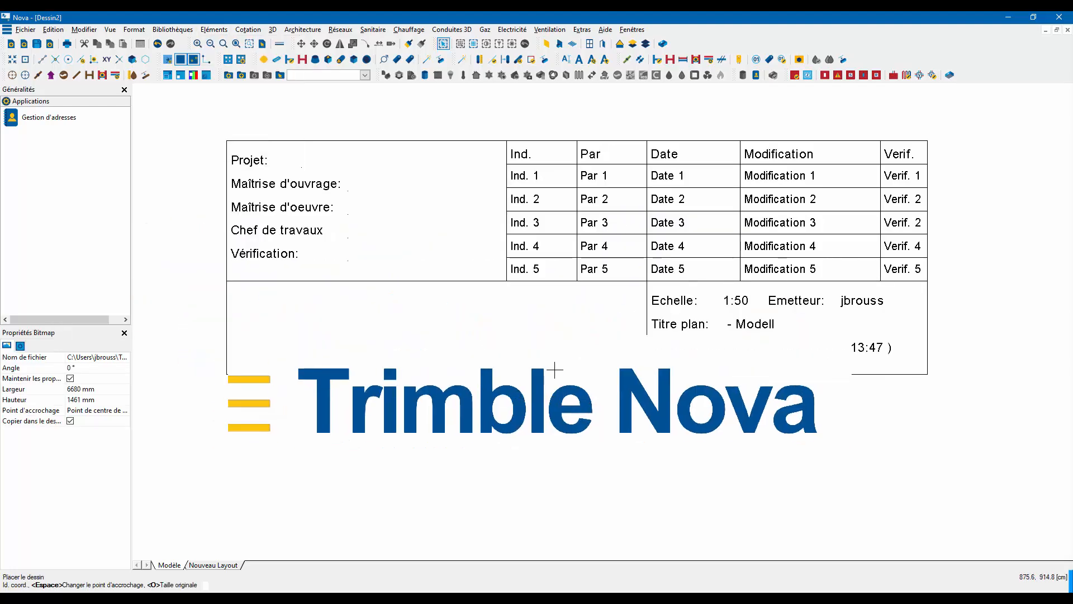
click(565, 328)
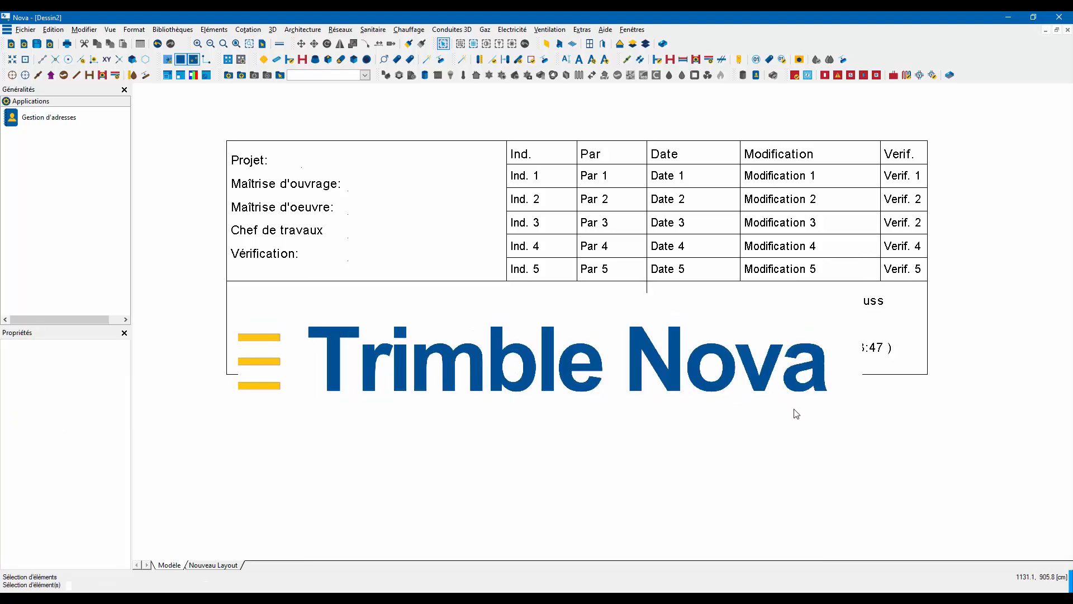
click(855, 398)
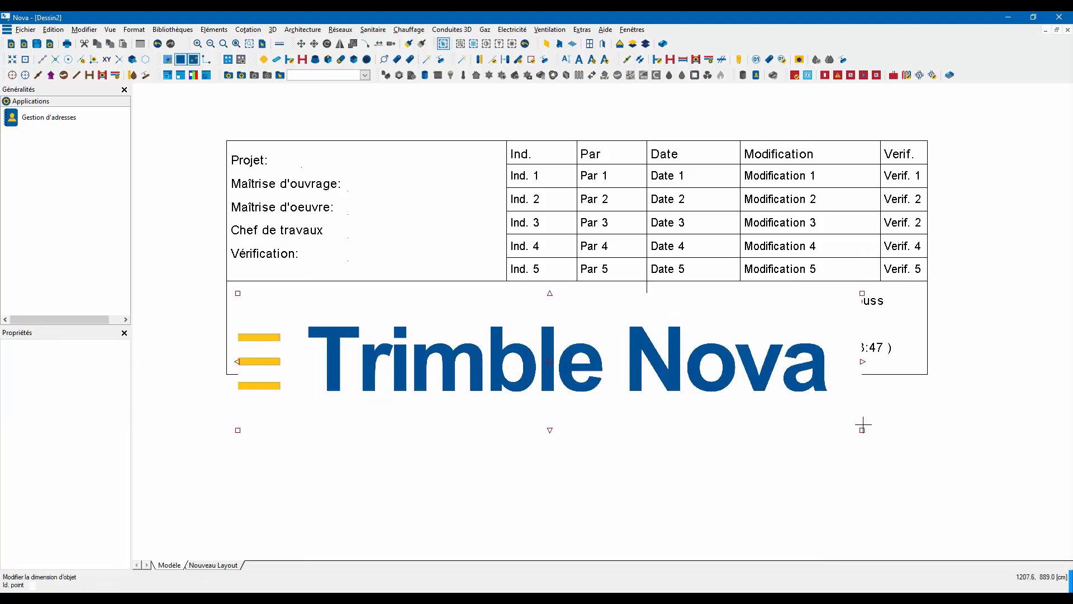
click(579, 343)
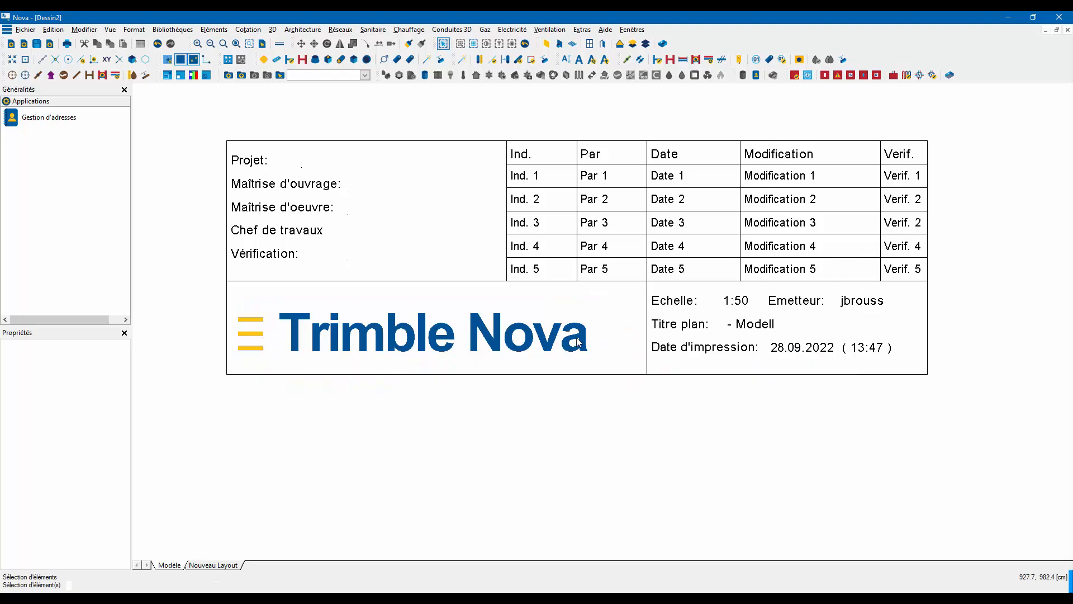
Examine the logo's bitmap properties, including proportions and copying into the drawing, and the DWG/DXF export options.
click(369, 325)
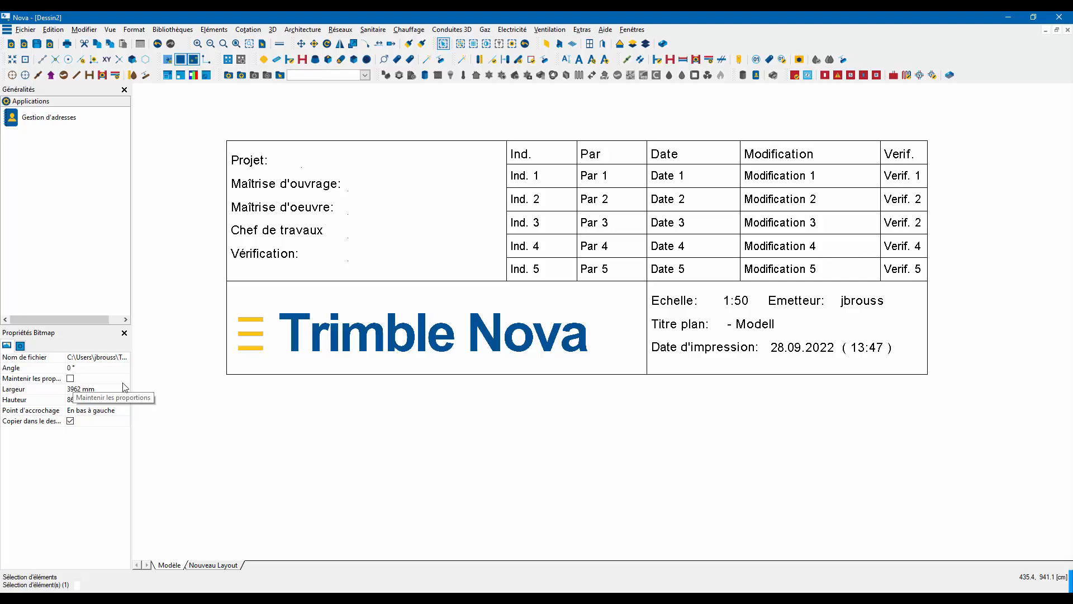
mouse_move(131, 387)
mouse_down()
mouse_move(196, 387)
mouse_move(167, 389)
mouse_up()
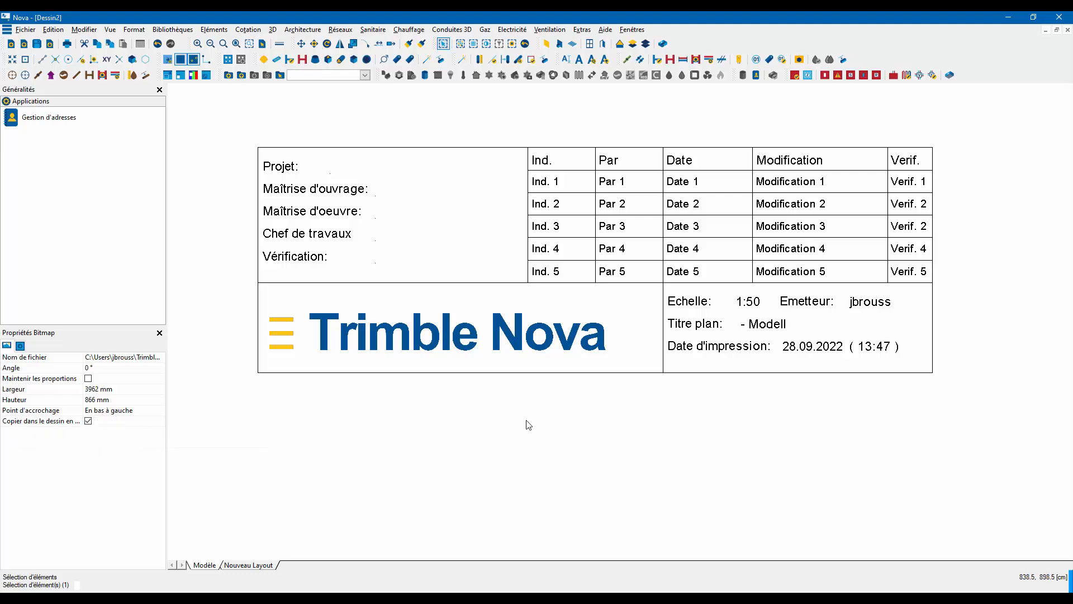
click(26, 31)
mouse_move(45, 206)
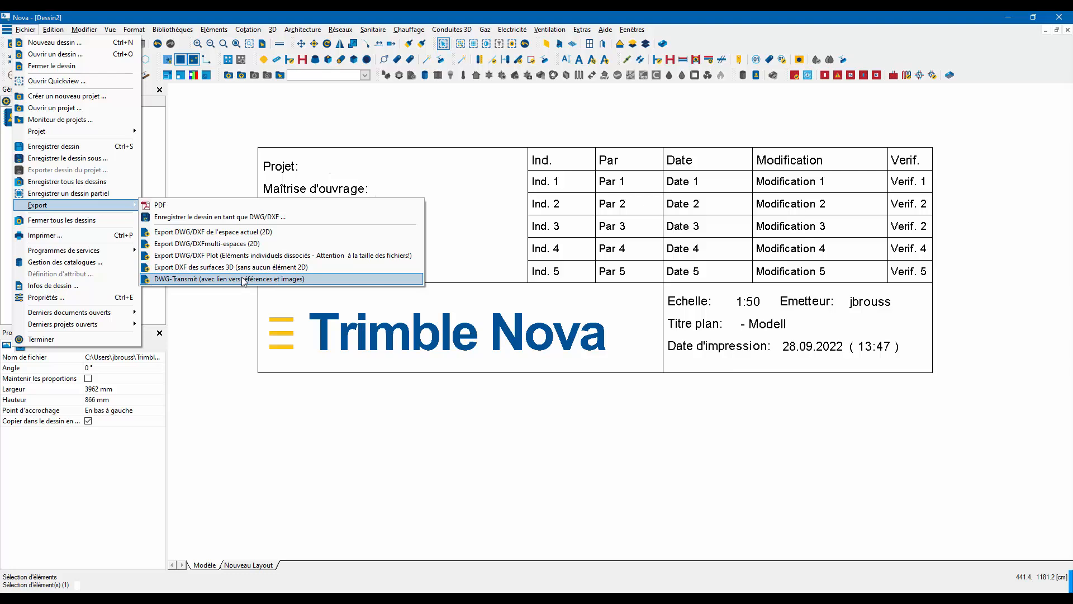
click(520, 431)
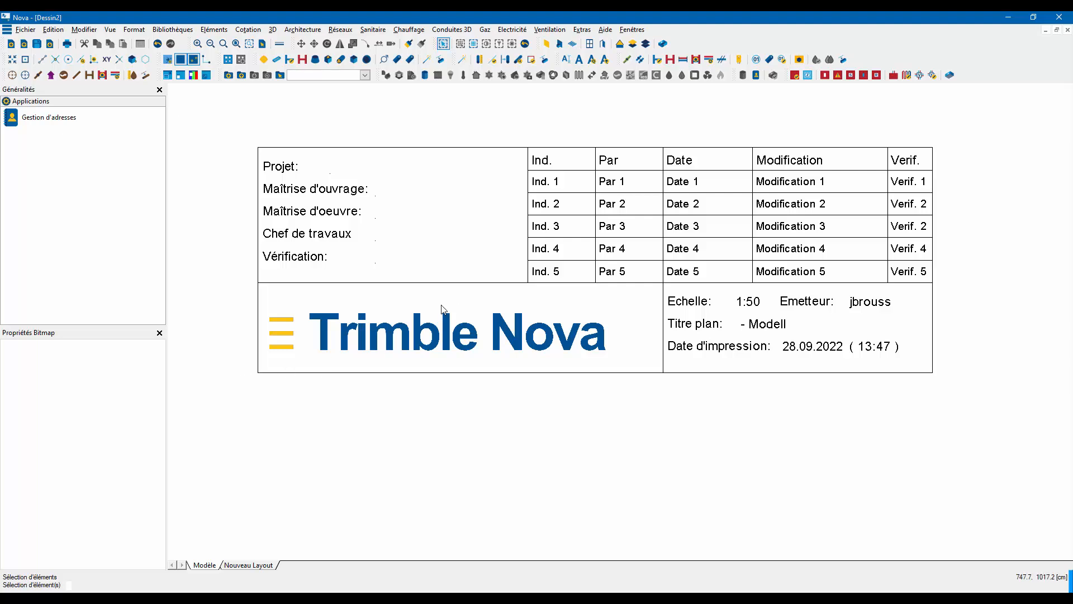
Delete the Trimble Nova logo image from the title block.
right_click(293, 302)
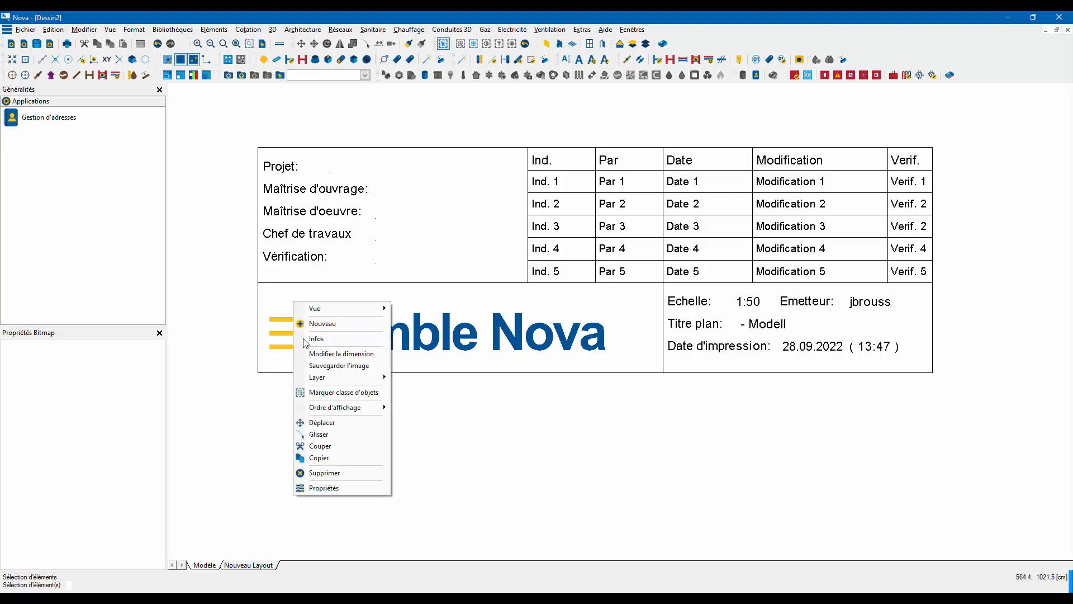
click(326, 473)
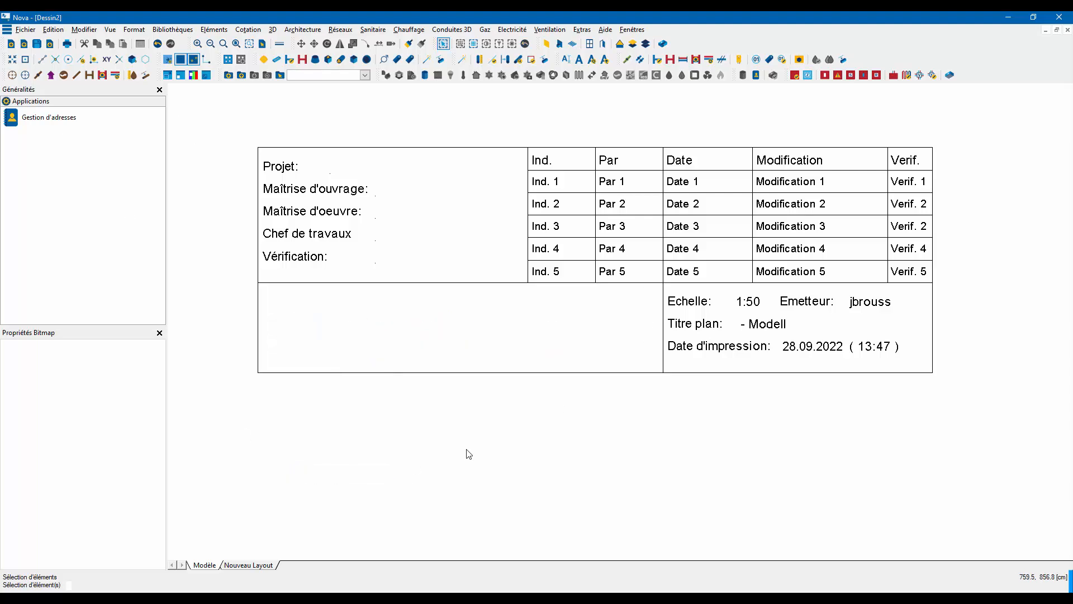
Insert a new embedded object of type Image Paintbrush into the drawing.
click(213, 30)
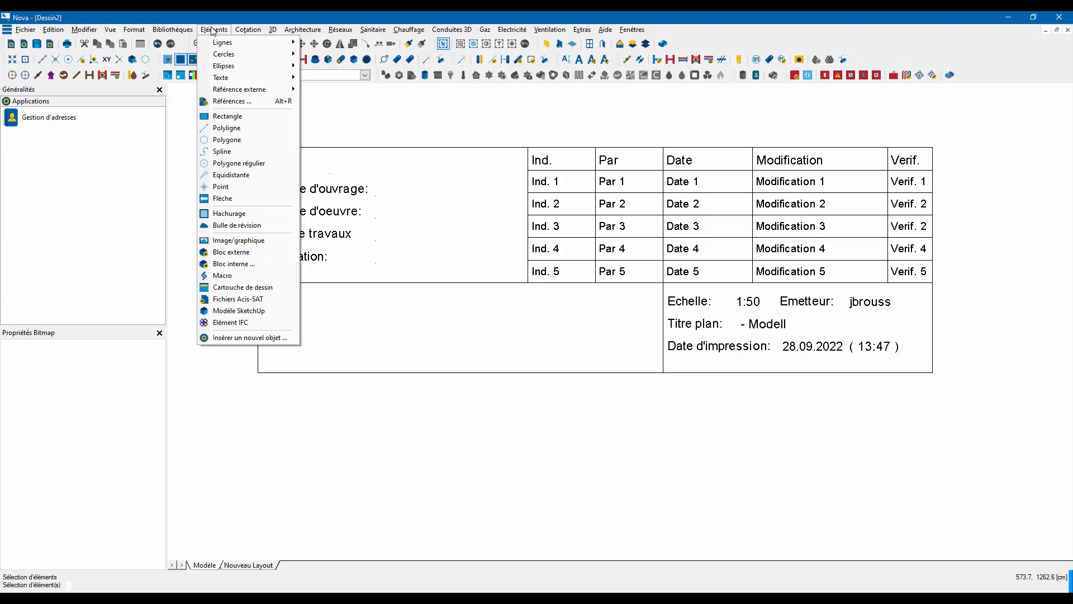
click(236, 340)
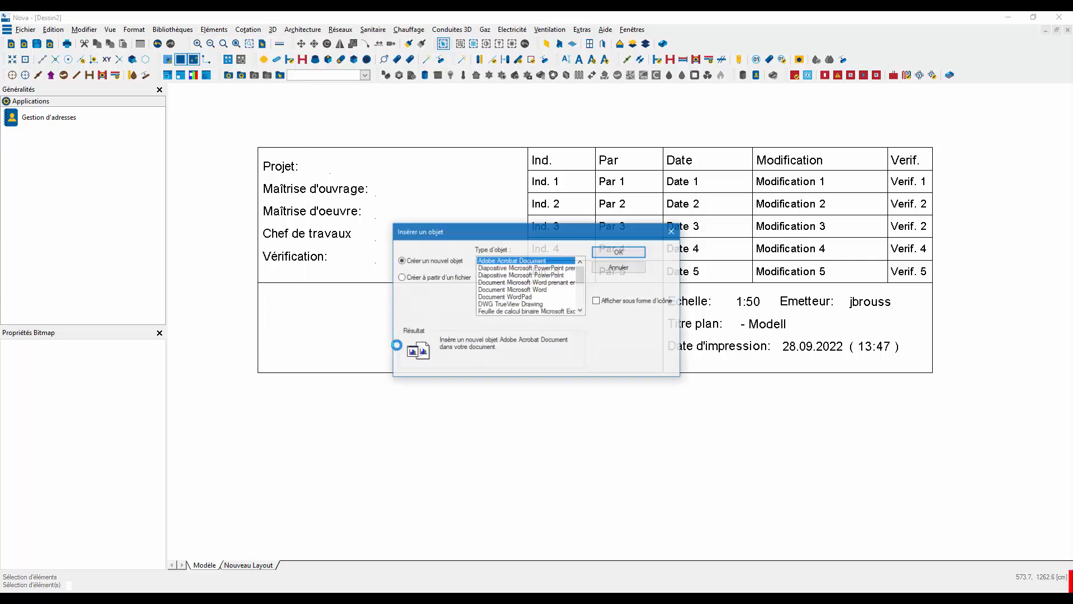
drag(527, 233, 407, 254)
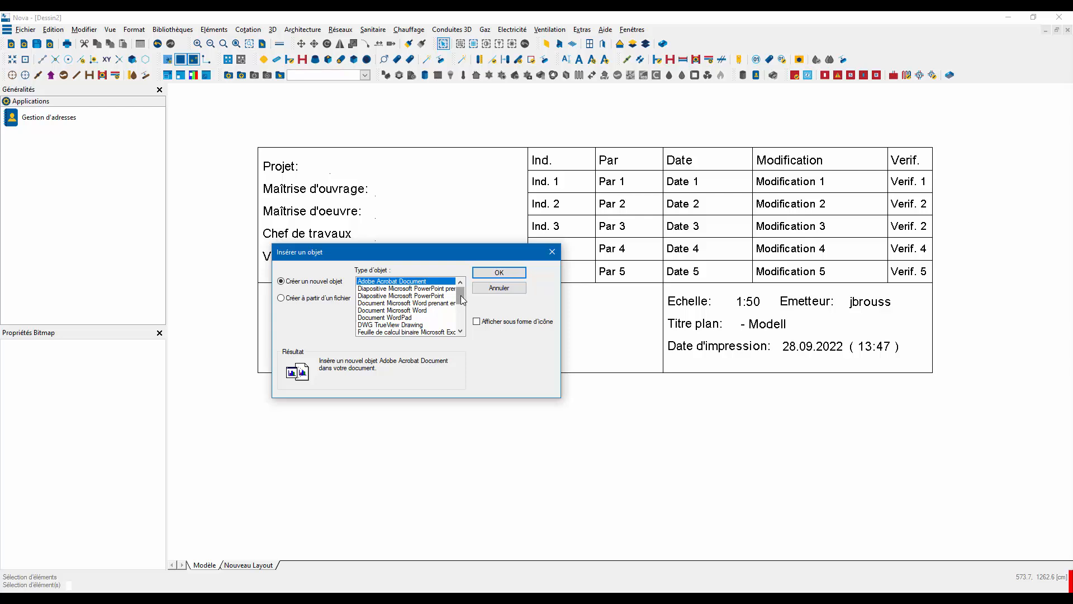
drag(461, 300, 459, 318)
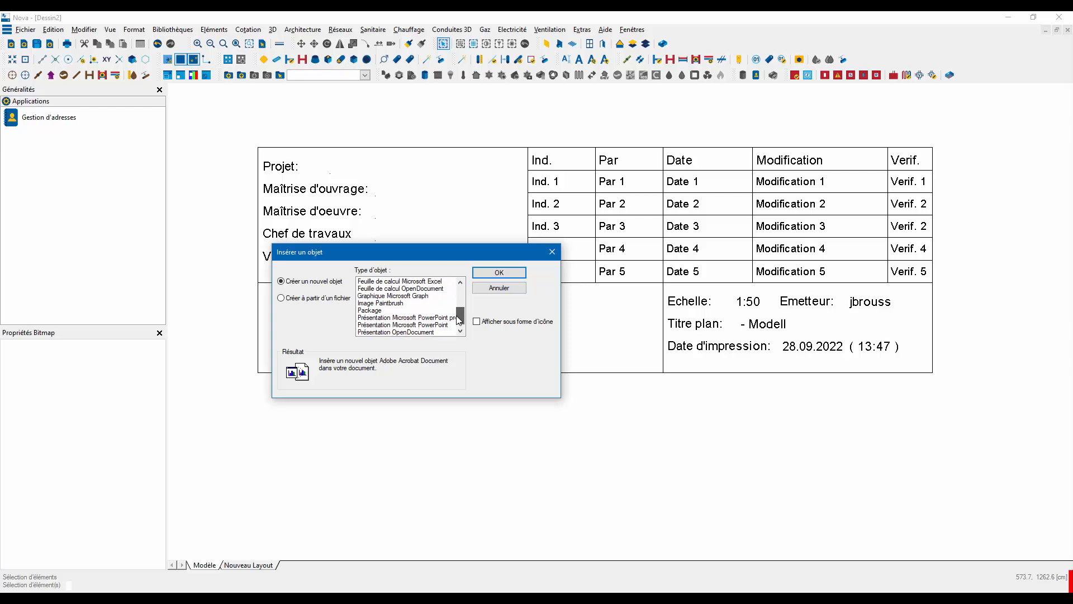
click(421, 303)
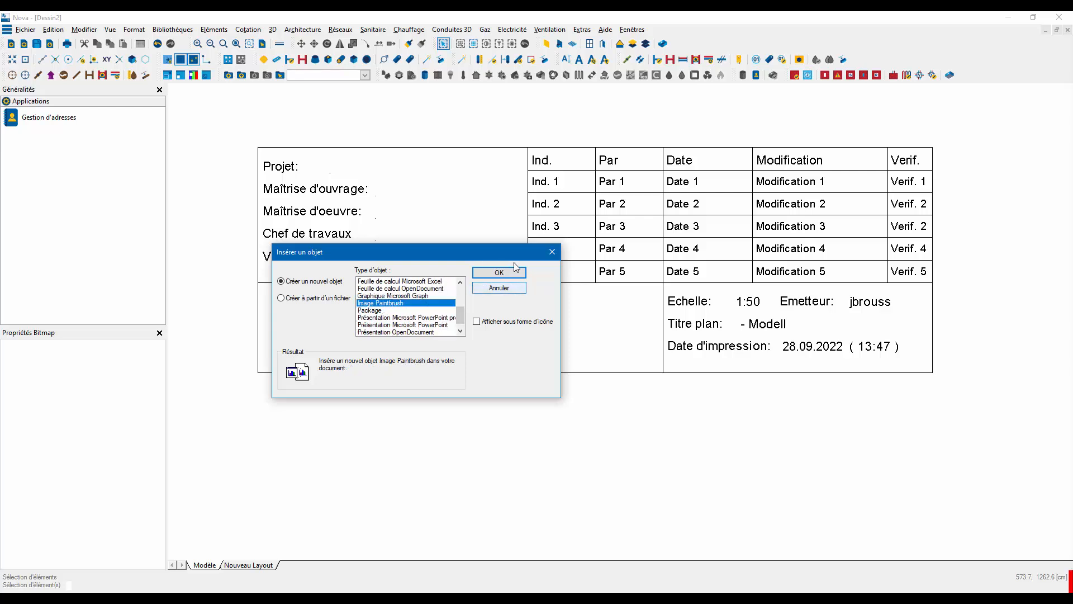
click(499, 274)
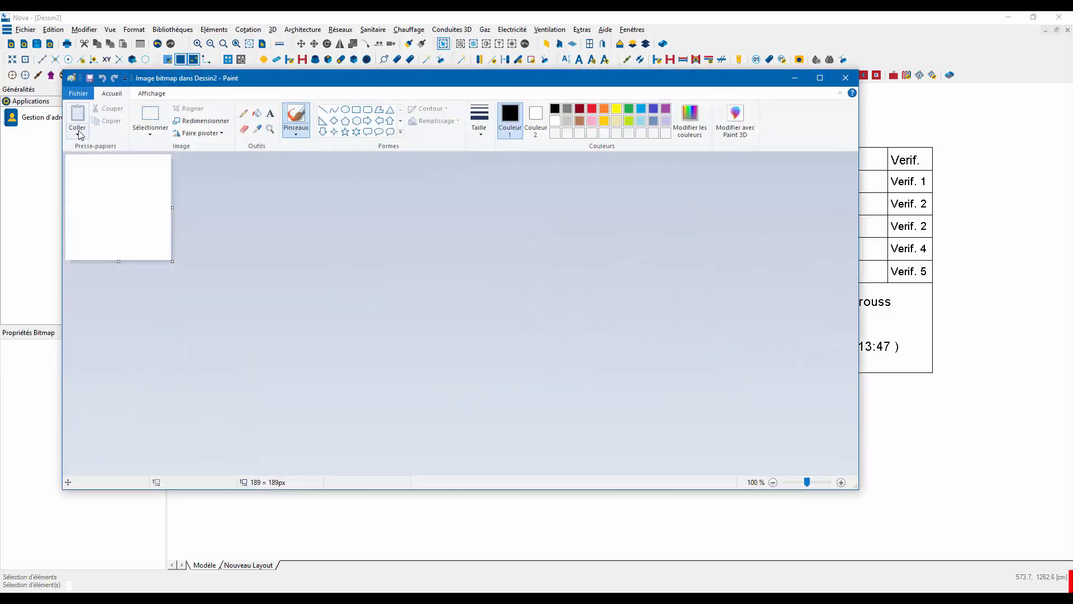
Paste the file Trimble Nova.png into the embedded Paint image, then exit Paint and return to the drawing.
click(78, 133)
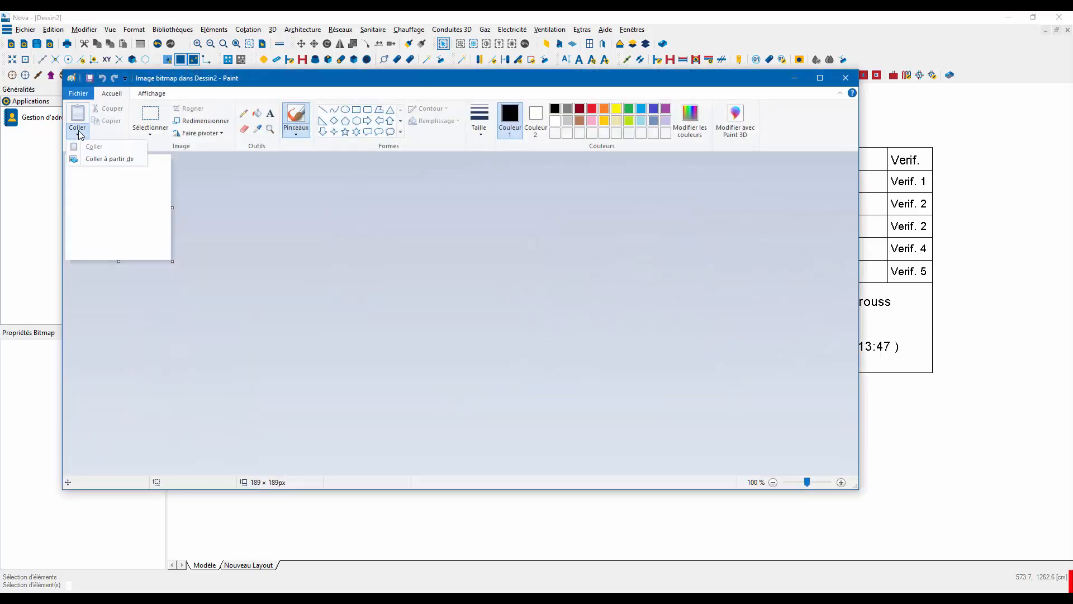
click(95, 159)
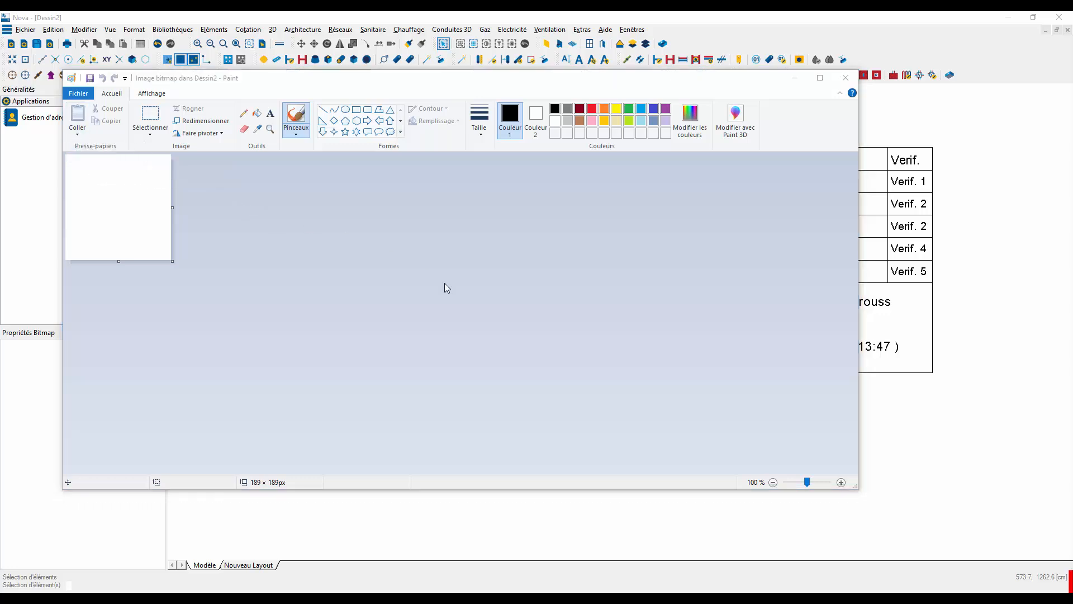
click(520, 302)
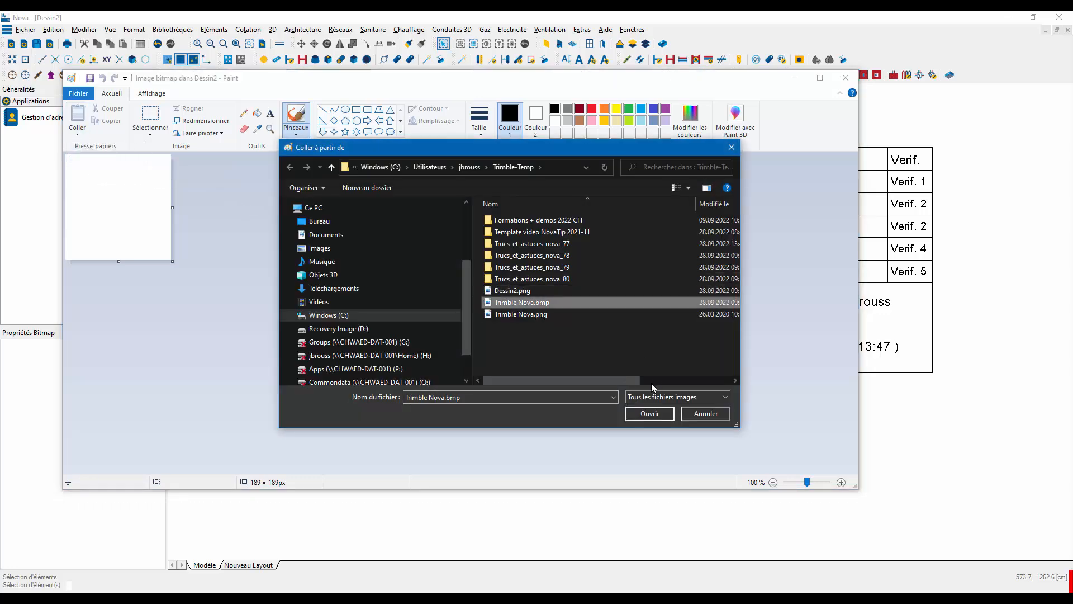
click(523, 315)
click(644, 415)
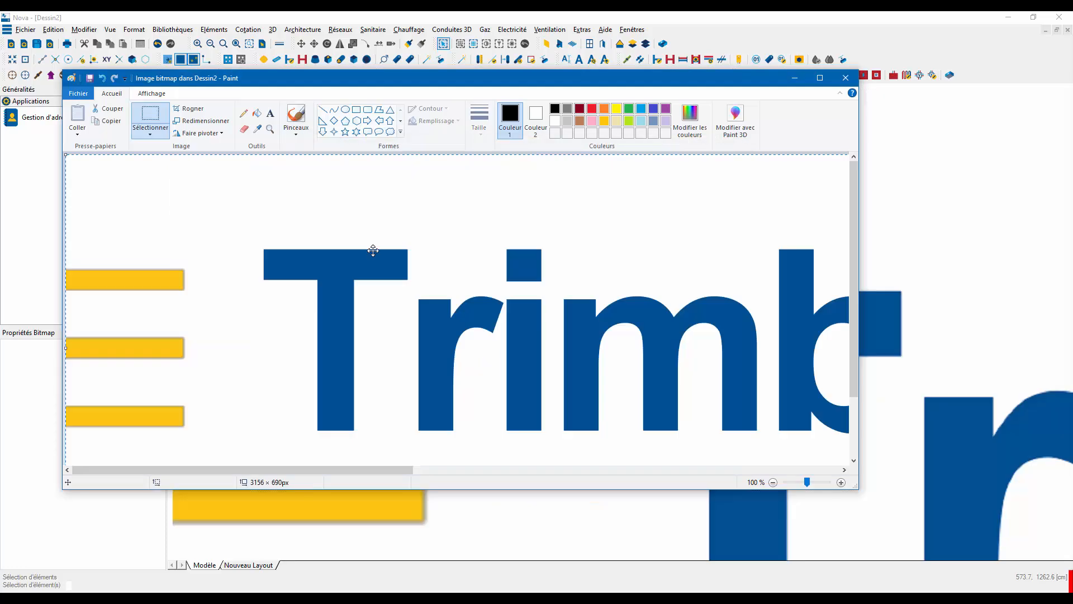
click(79, 93)
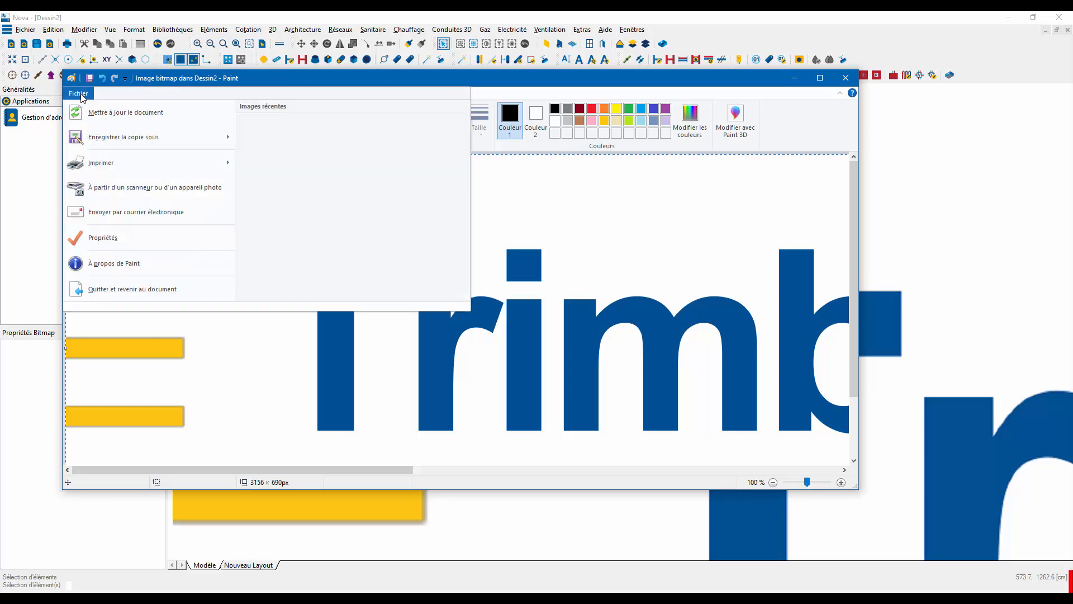
click(103, 297)
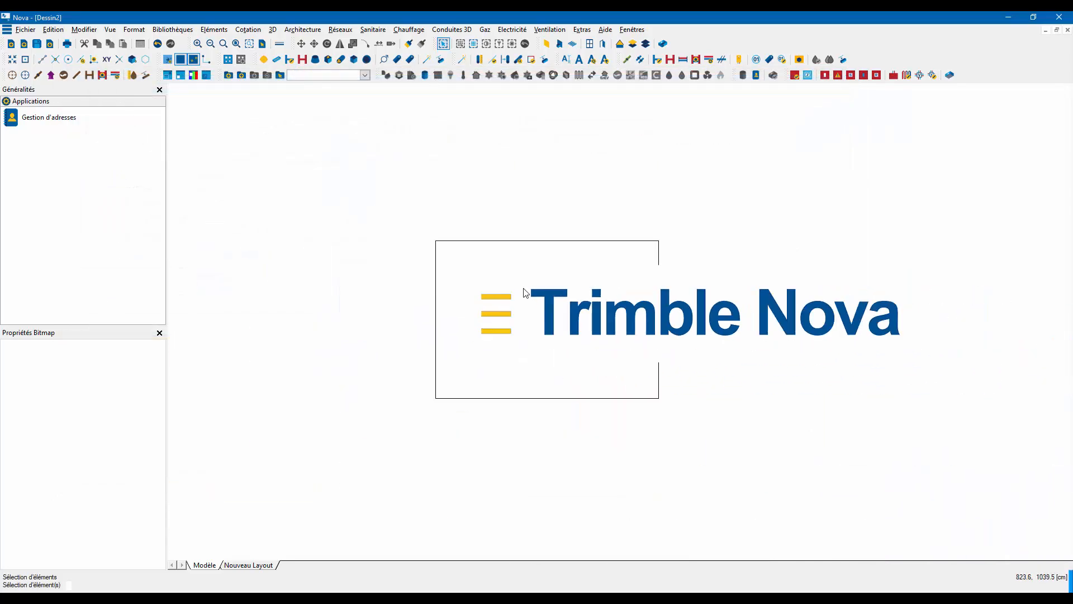
Scale the embedded Trimble Nova logo down proportionally until it is narrower than the title block's empty lower-left cell.
scroll(526, 292, down, 1)
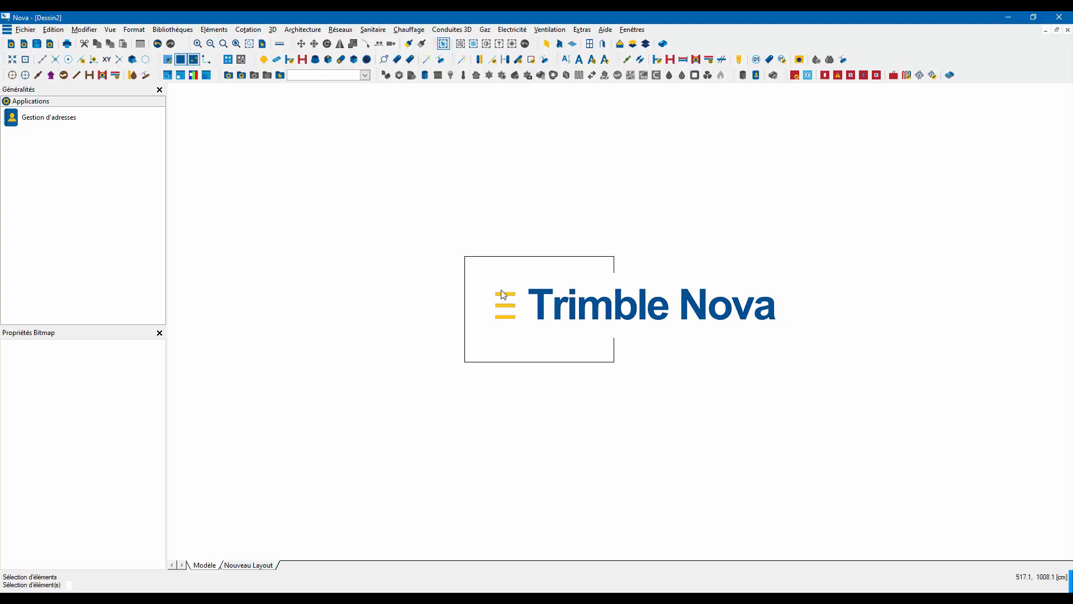
right_click(497, 291)
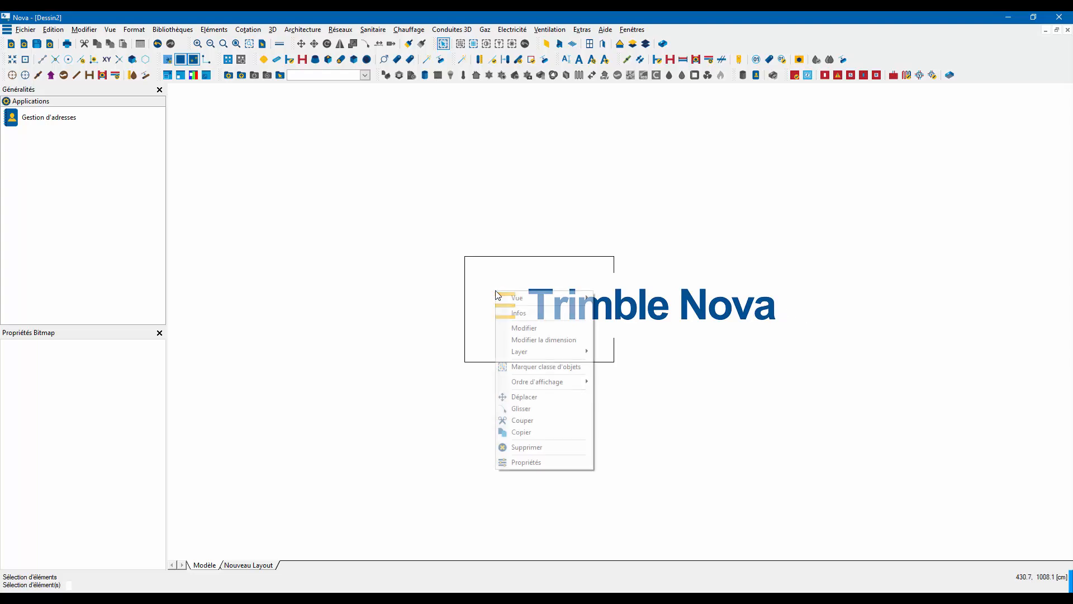
click(519, 341)
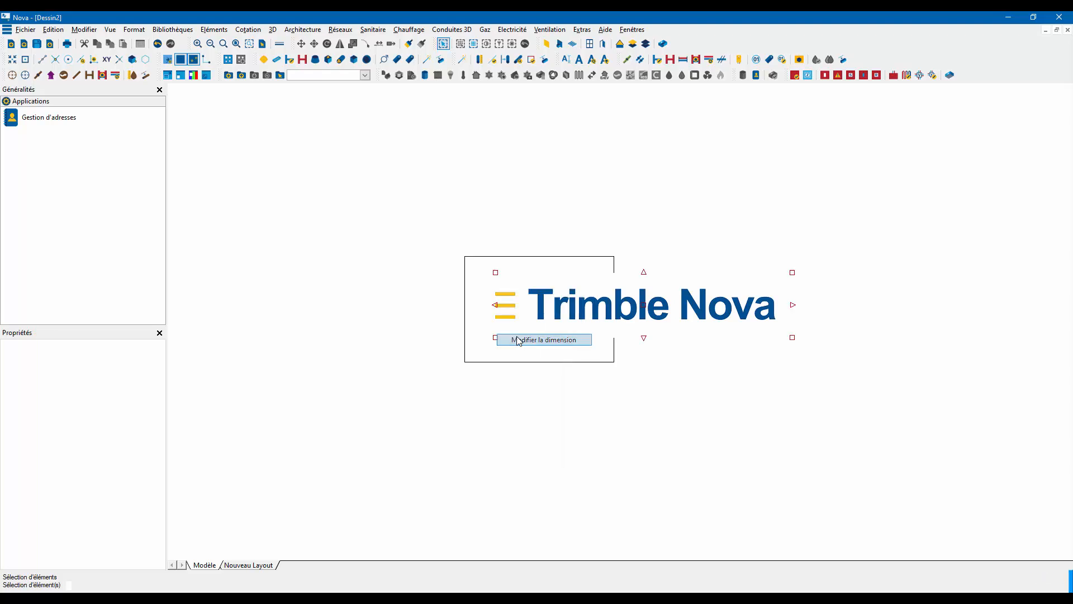
click(792, 337)
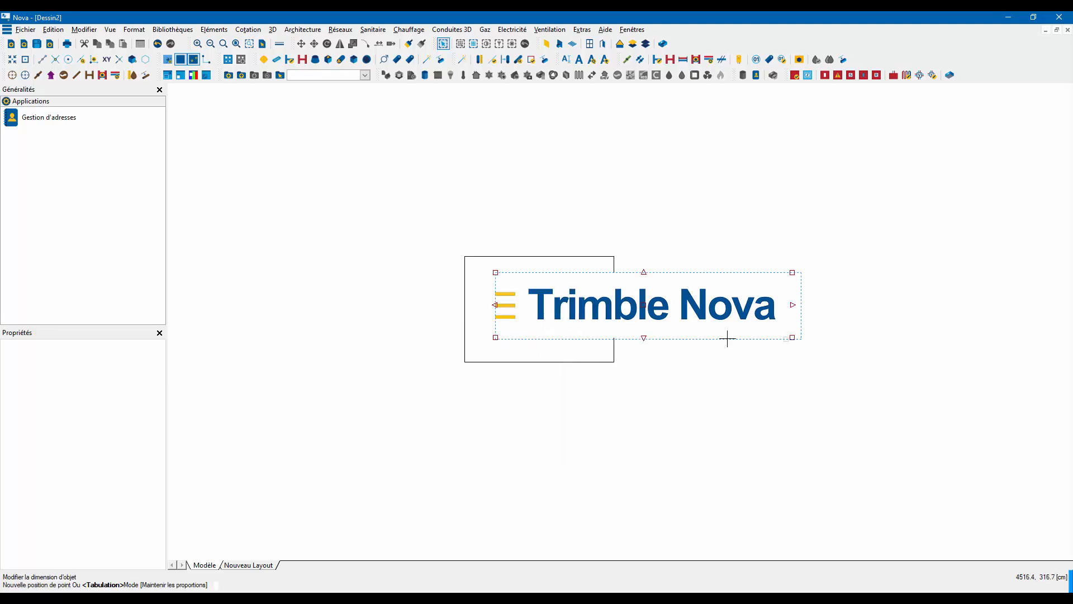
click(510, 292)
scroll(510, 284, up, 2)
scroll(526, 286, up, 1)
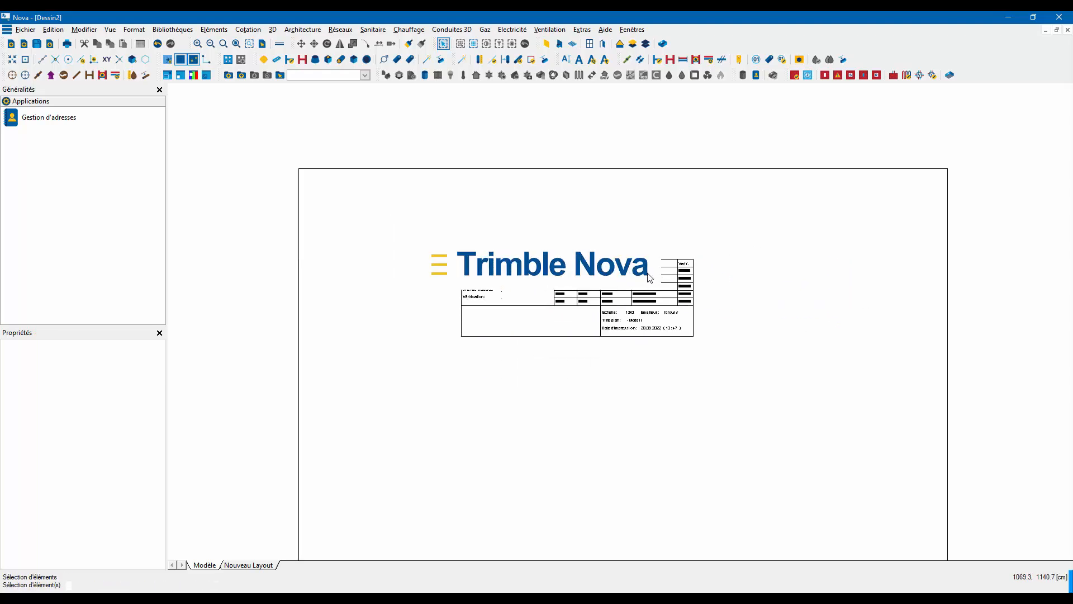
right_click(436, 247)
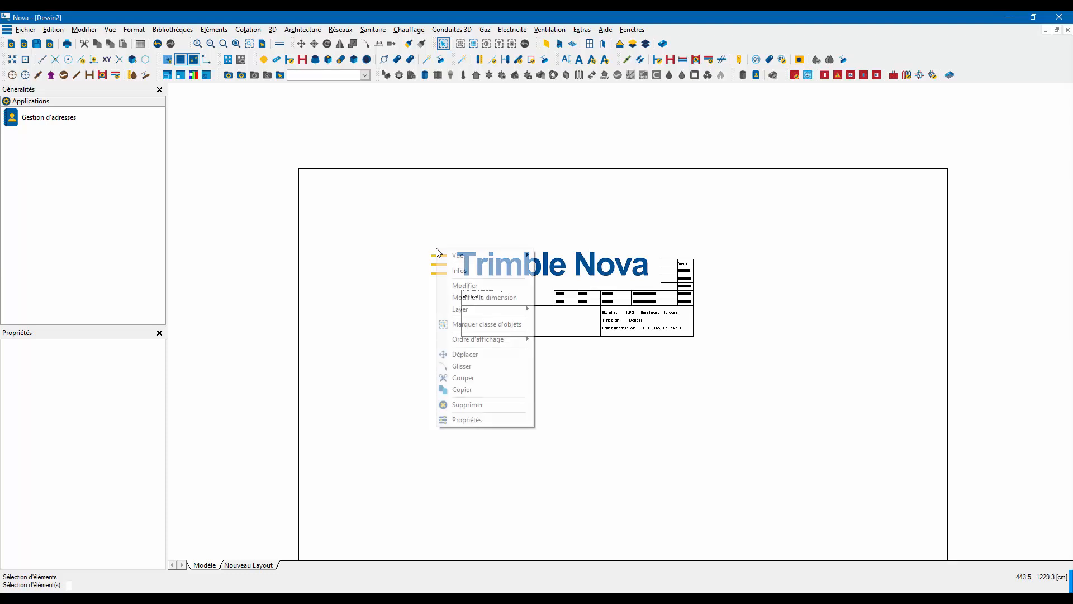
click(466, 297)
click(662, 289)
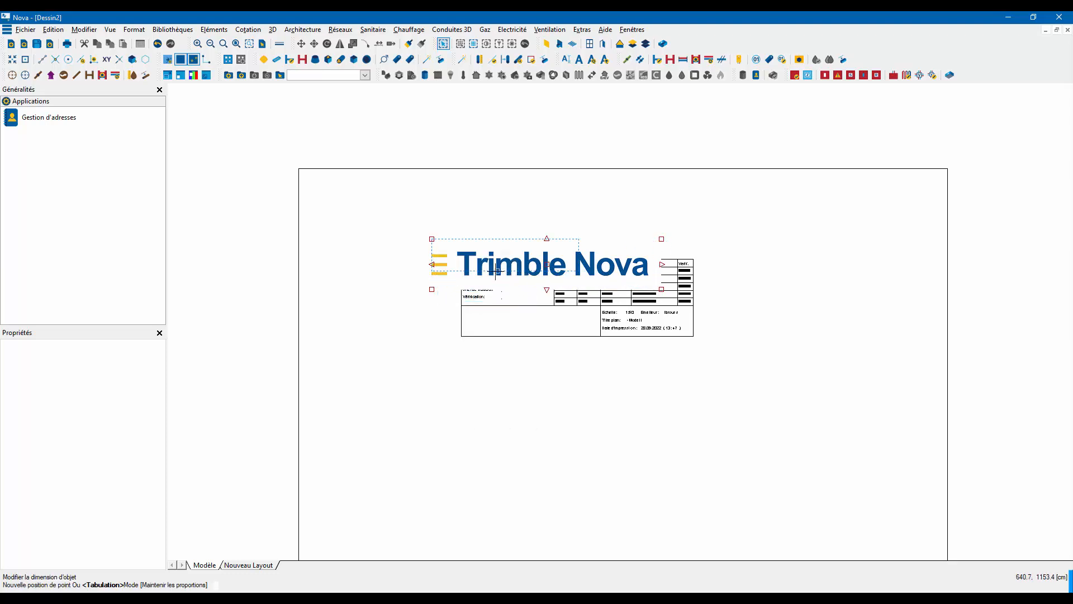
click(488, 260)
Slide the embedded logo without copying it into the title block's empty lower-left cell.
right_click(483, 255)
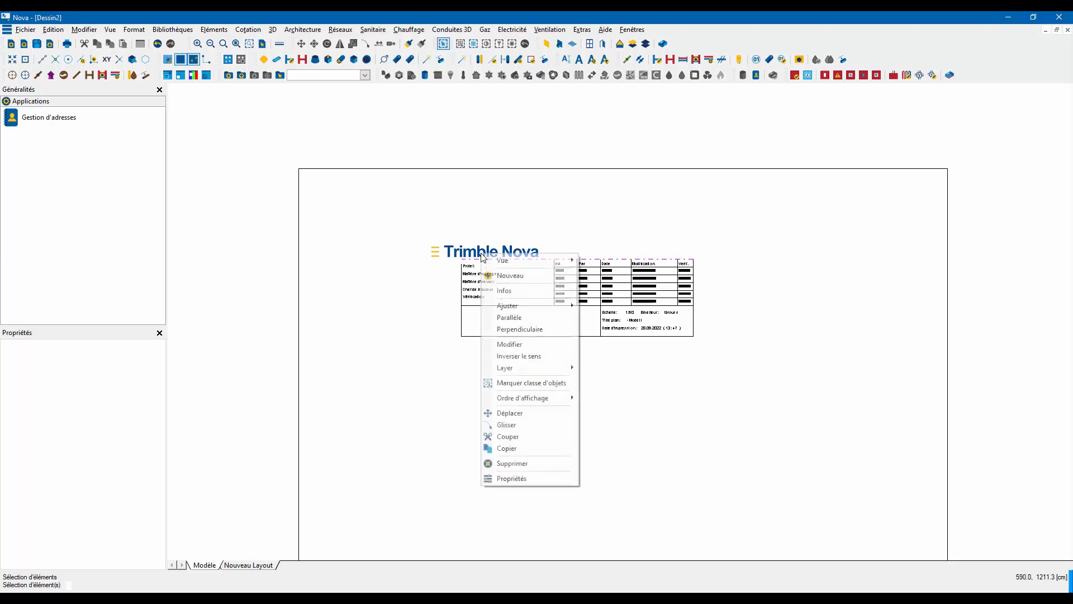
right_click(435, 252)
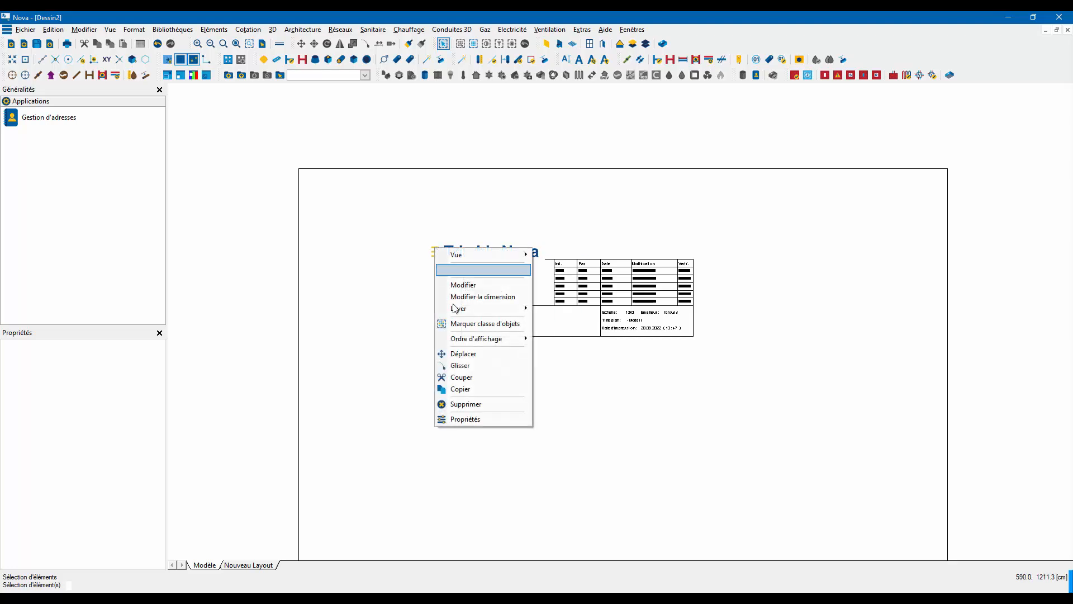
click(466, 366)
click(464, 252)
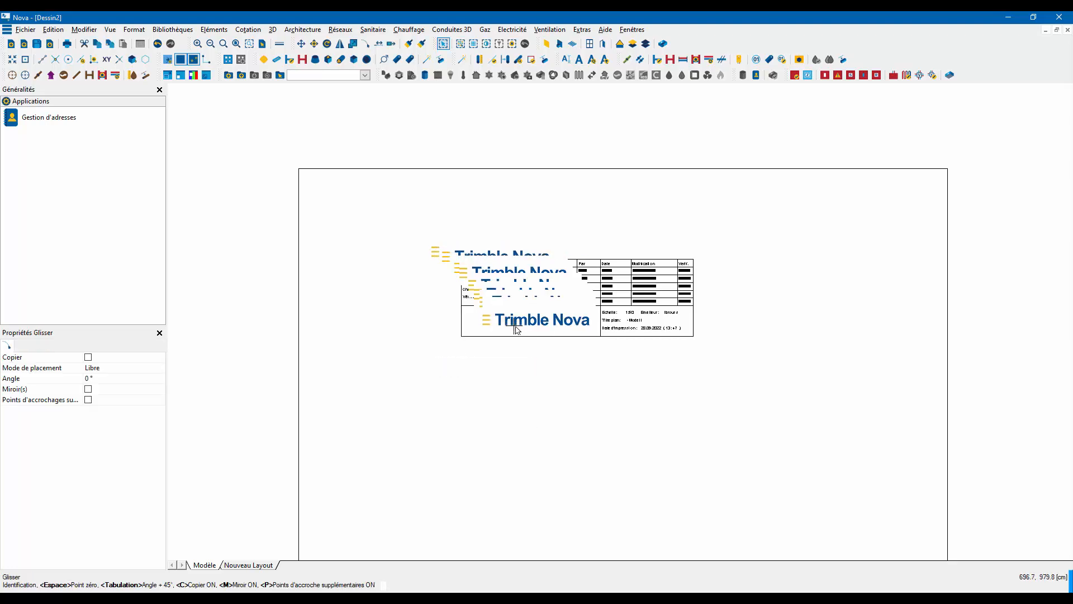
scroll(512, 327, up, 1)
scroll(512, 327, up, 1)
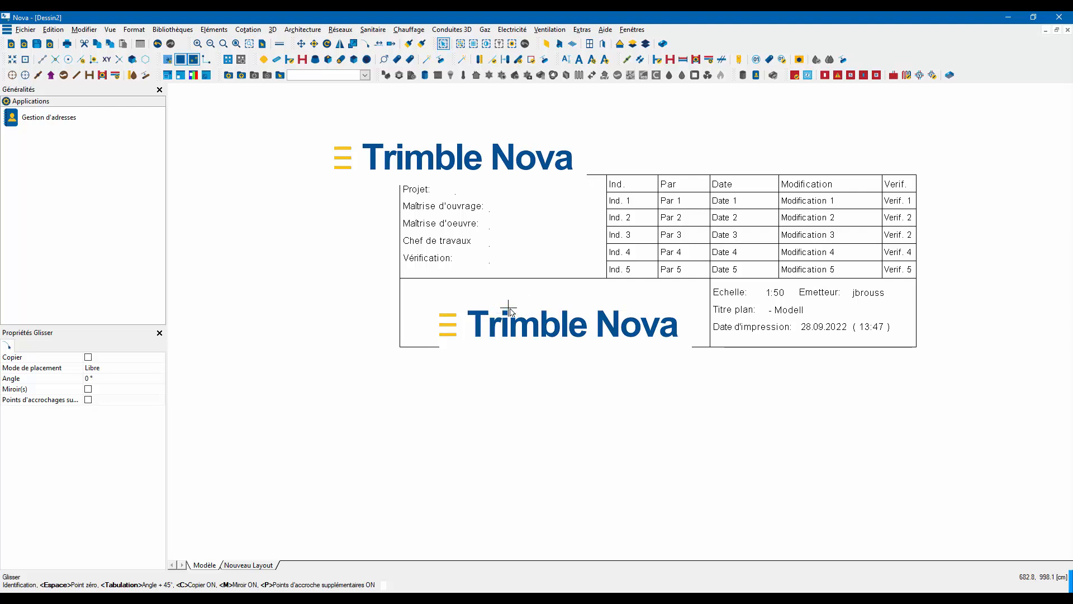
click(506, 273)
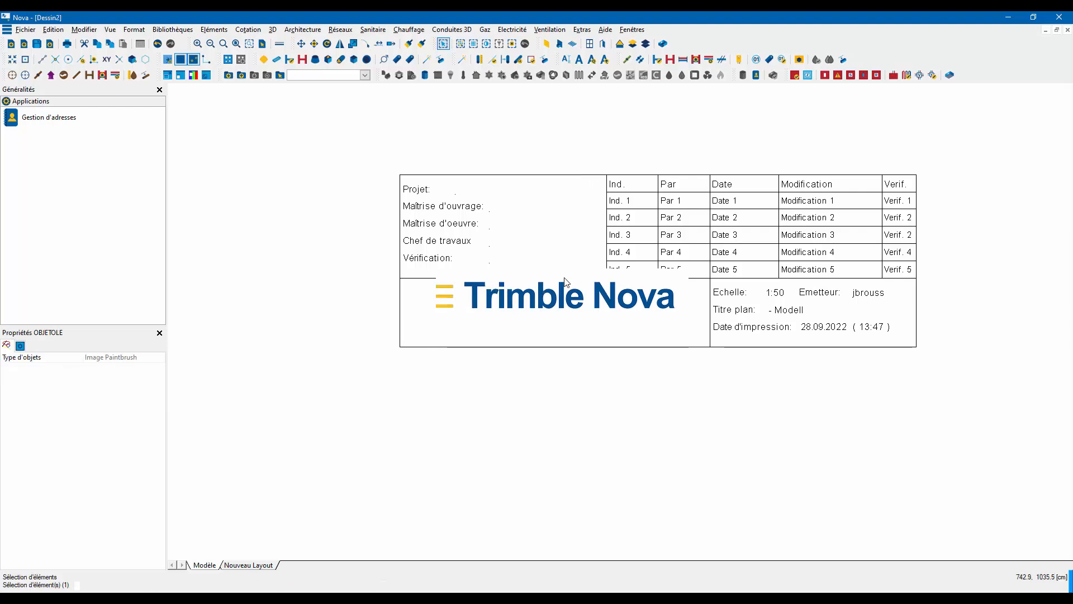
Slide the embedded Trimble Nova logo slightly down so it sits vertically centred in the title block's lower-left cell.
right_click(514, 299)
right_click(440, 309)
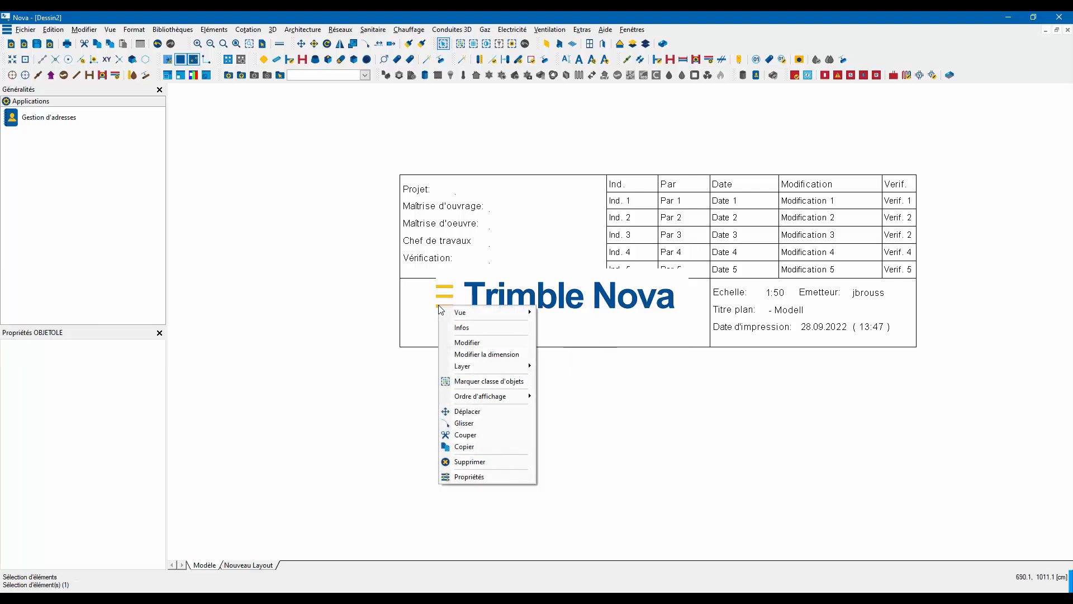
click(465, 423)
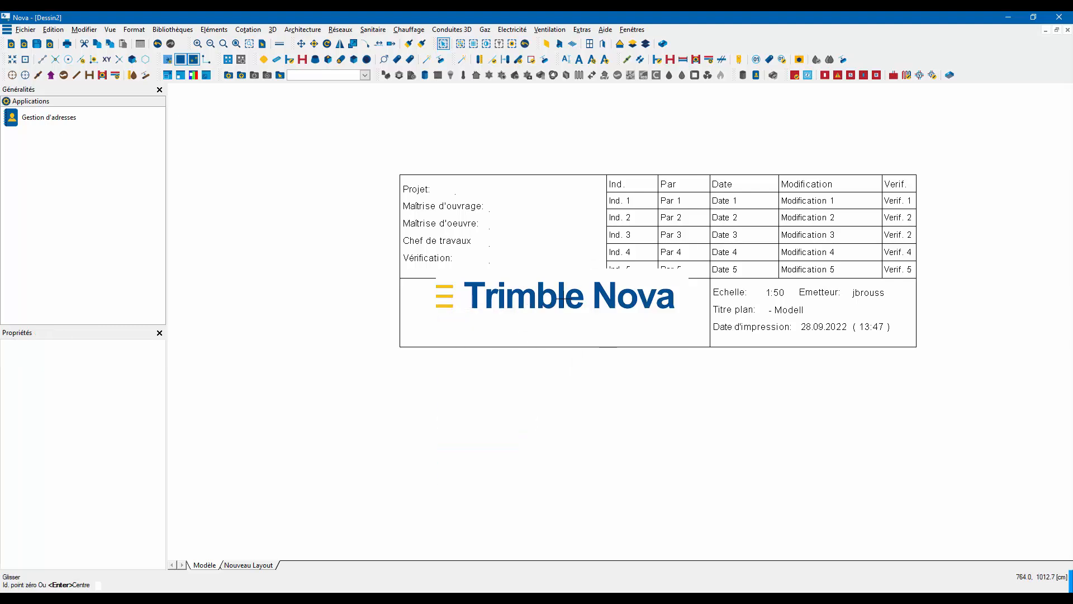
click(564, 298)
click(565, 315)
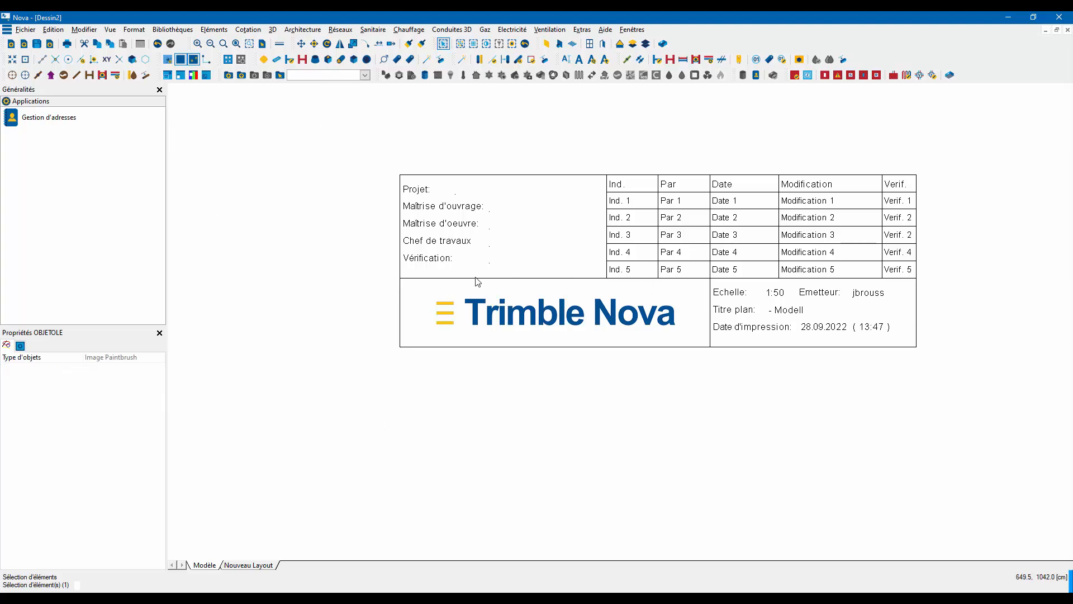
scroll(474, 280, up, 3)
scroll(255, 292, down, 2)
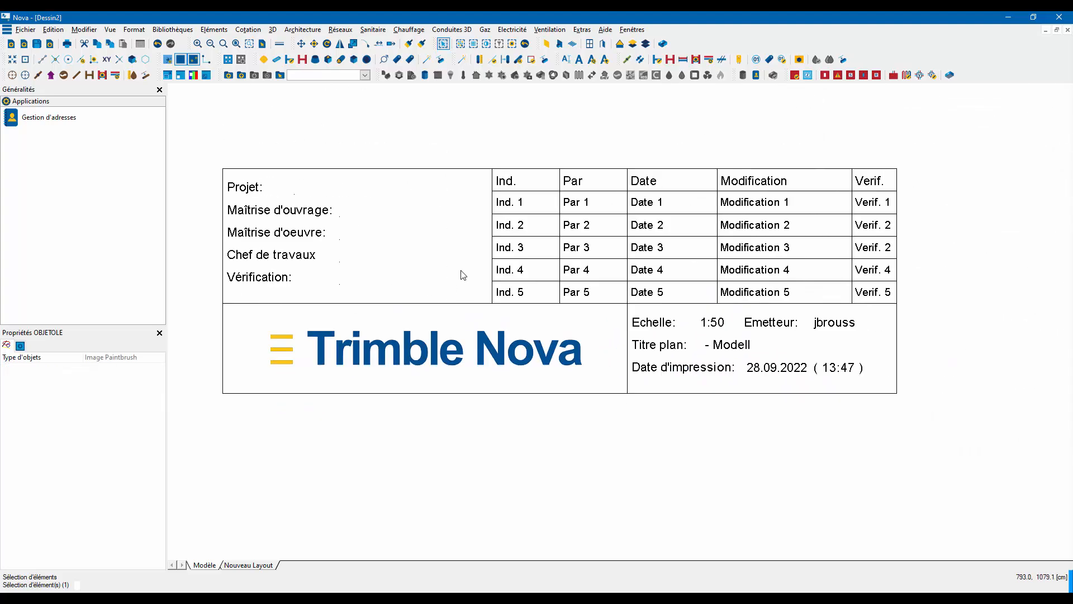
middle_drag(454, 274, 475, 285)
Save the drawing as Dessin2.n4d in the Trimble-Temp folder.
click(31, 31)
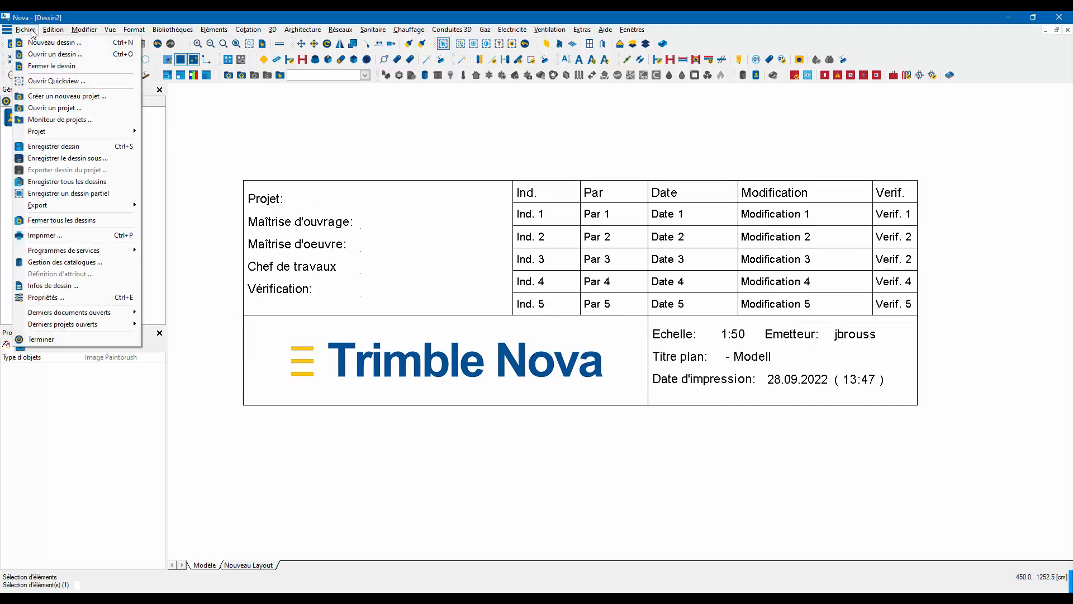
click(56, 158)
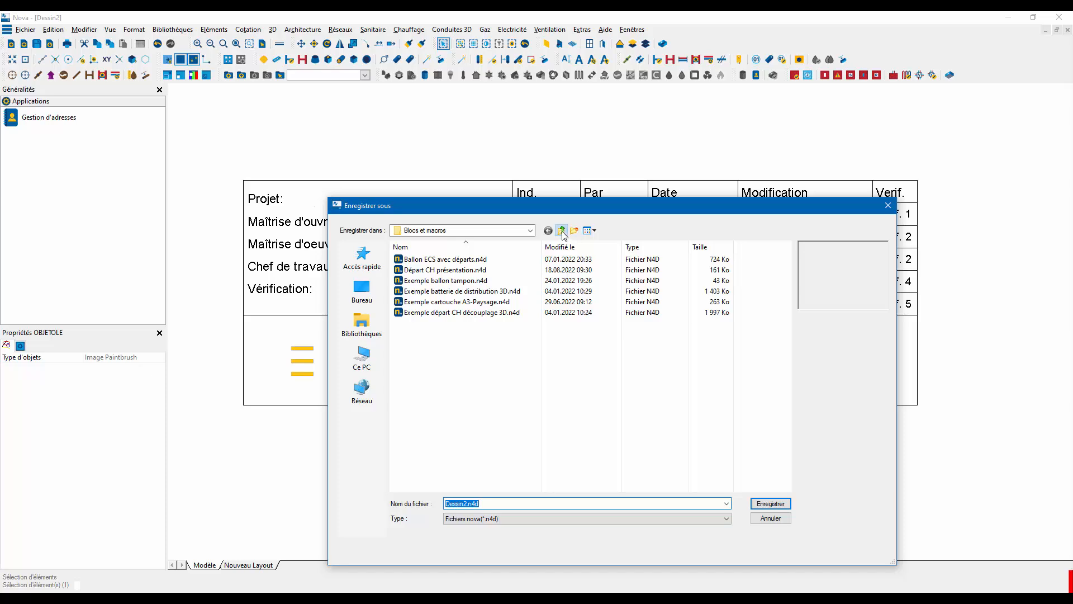
click(561, 230)
click(561, 230)
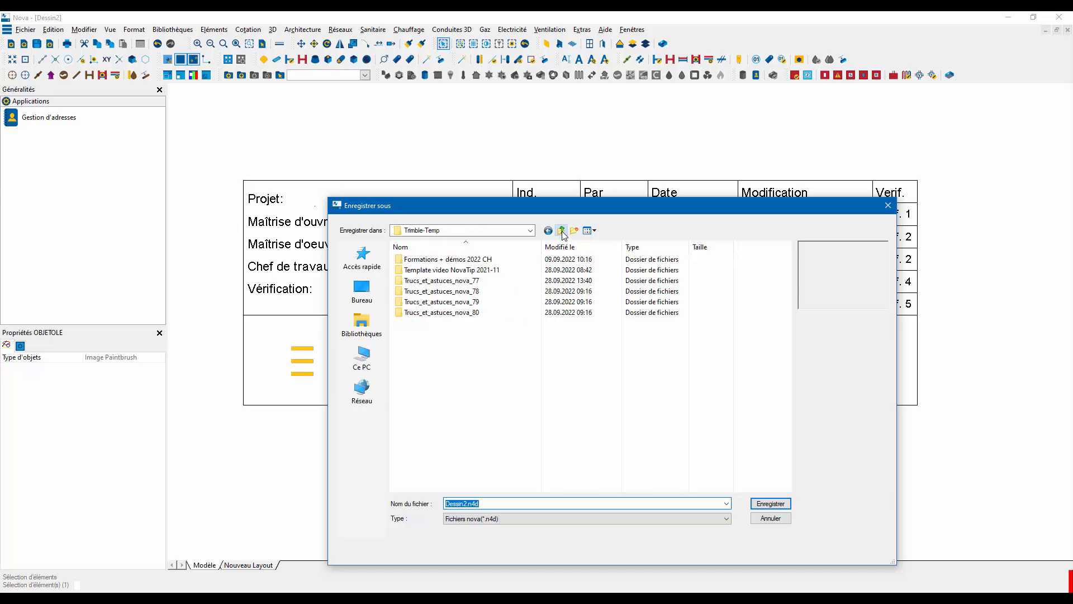
click(782, 506)
Save a copy of the drawing as Dessin2.dwg in AutoCAD 2013 format in the Trimble-Temp folder.
click(25, 30)
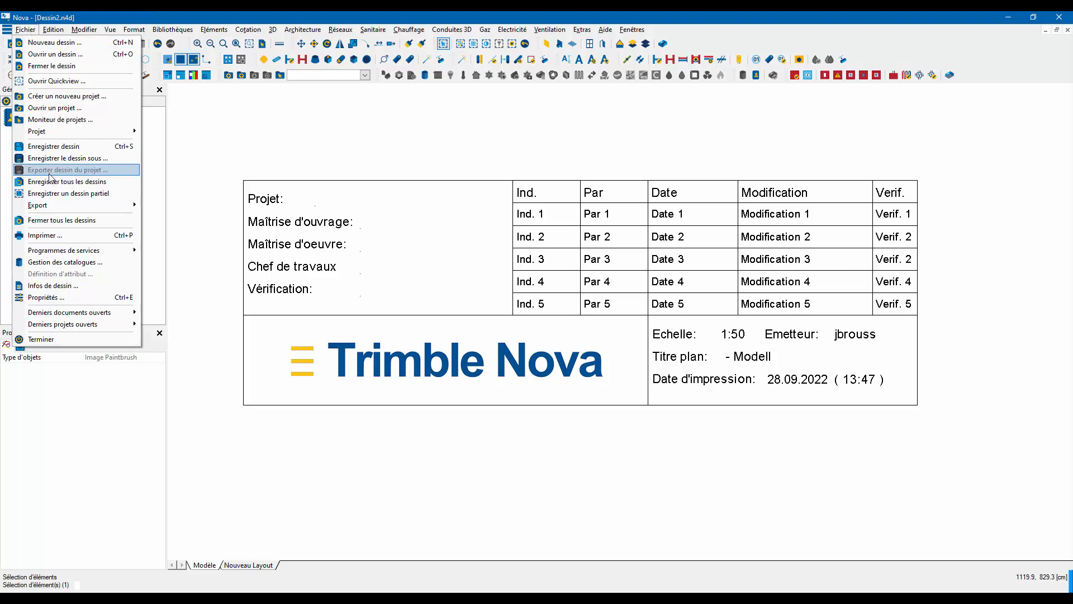
click(67, 158)
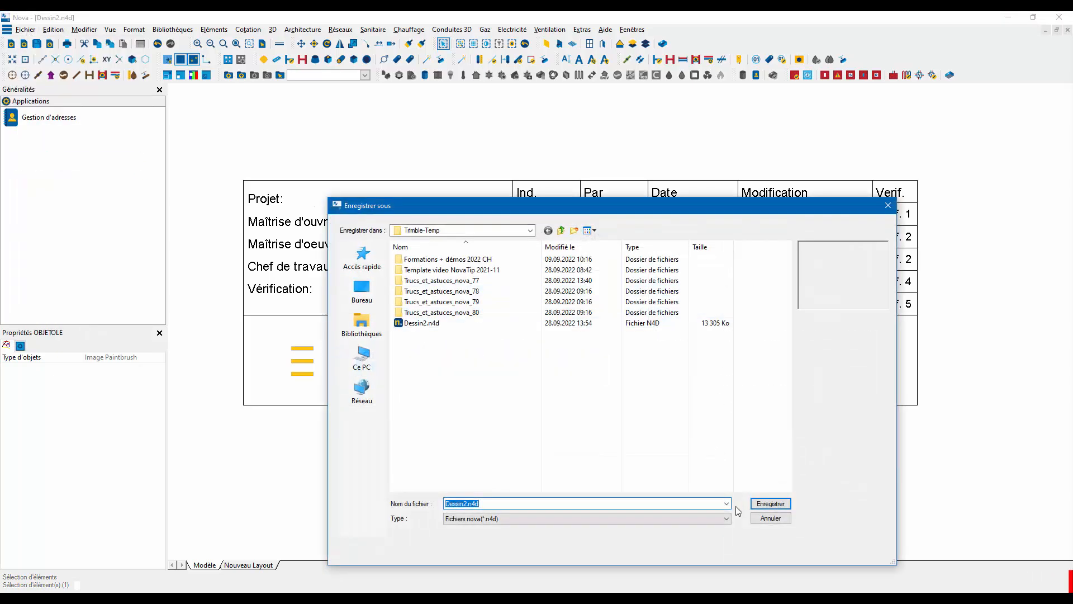
click(726, 518)
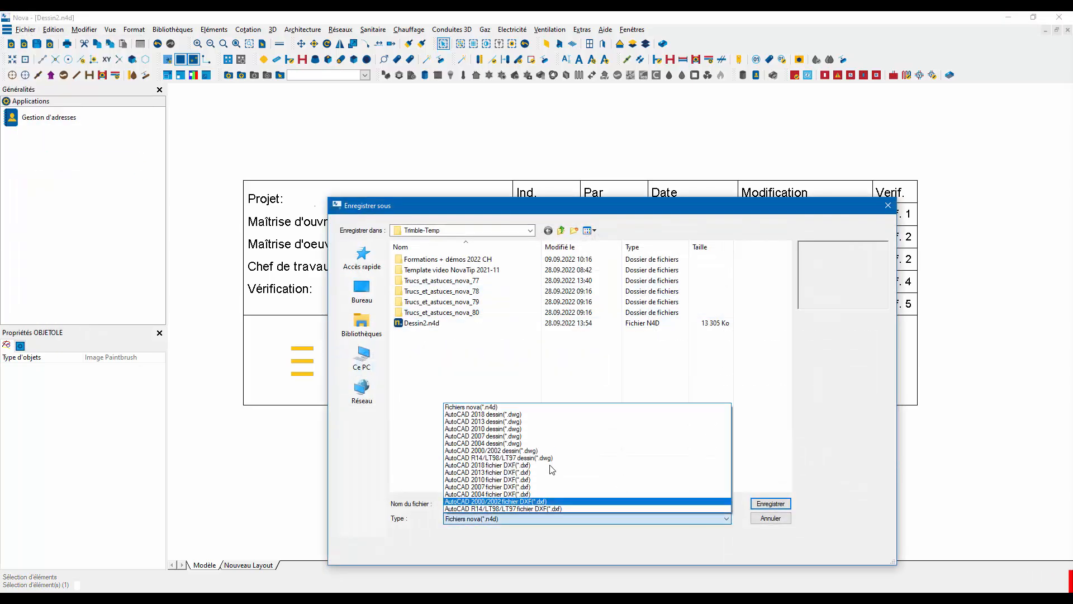
click(469, 421)
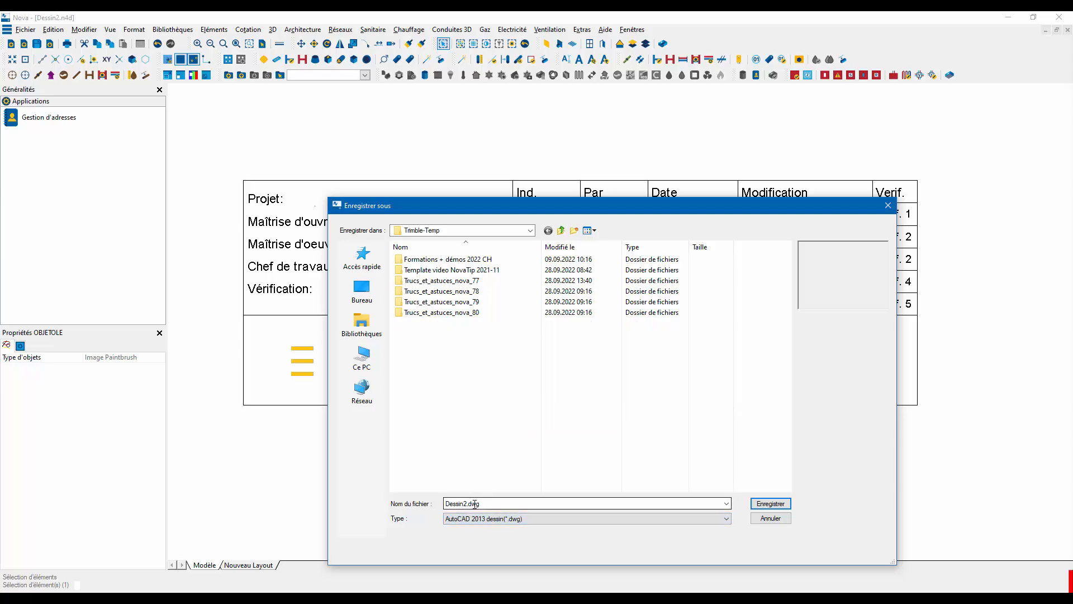
click(784, 506)
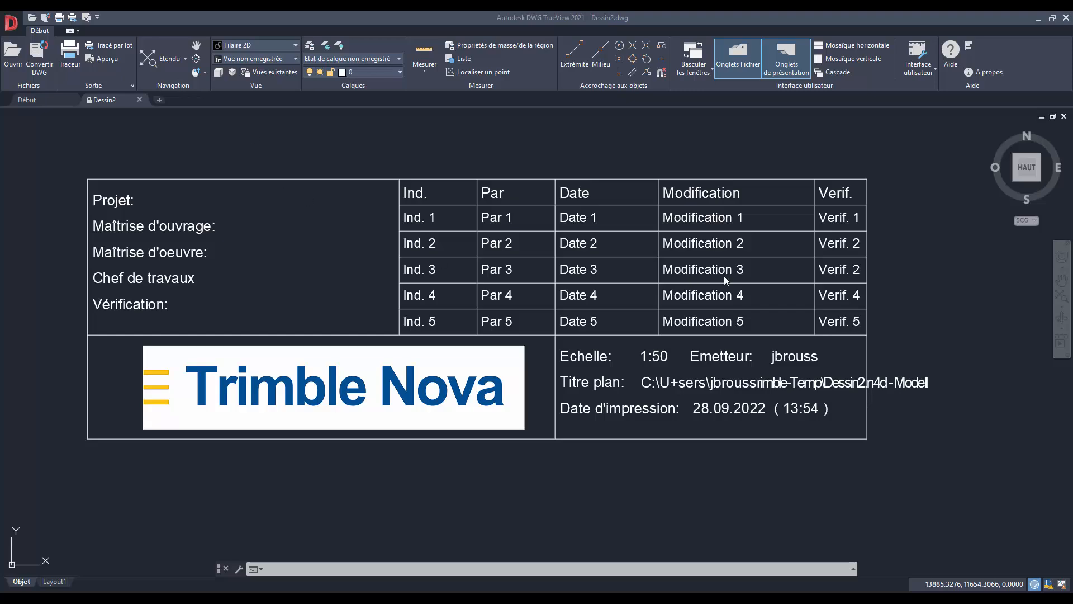
Switch to Q-Dir to check the file Trimble Nova_XX.png in the Trimble-Temp folder, then return to DWG TrueView and close it.
drag(470, 591, 520, 76)
scroll(598, 485, down, 2)
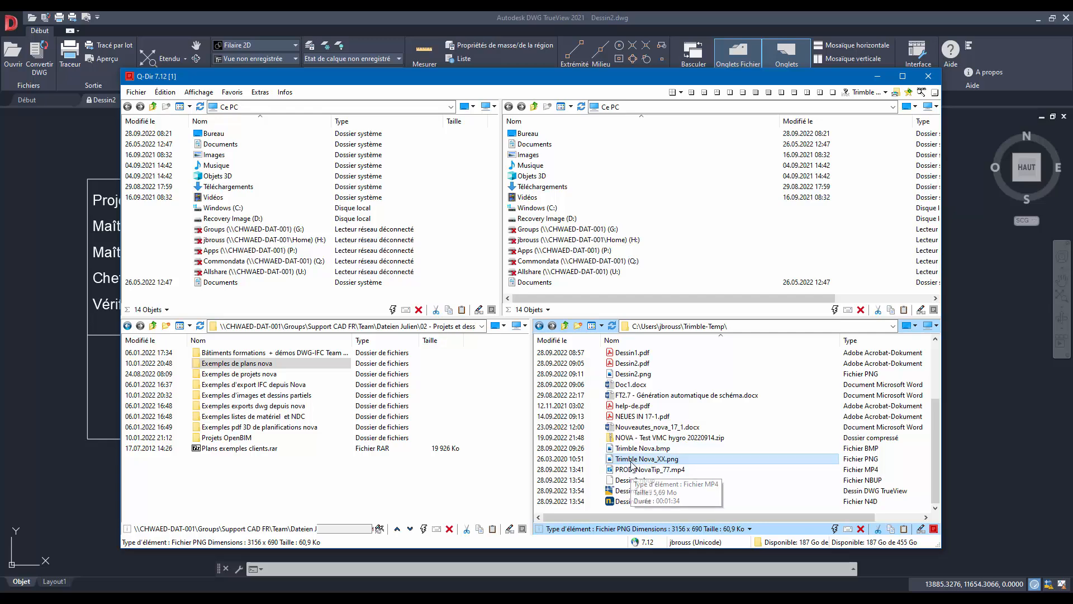
click(655, 461)
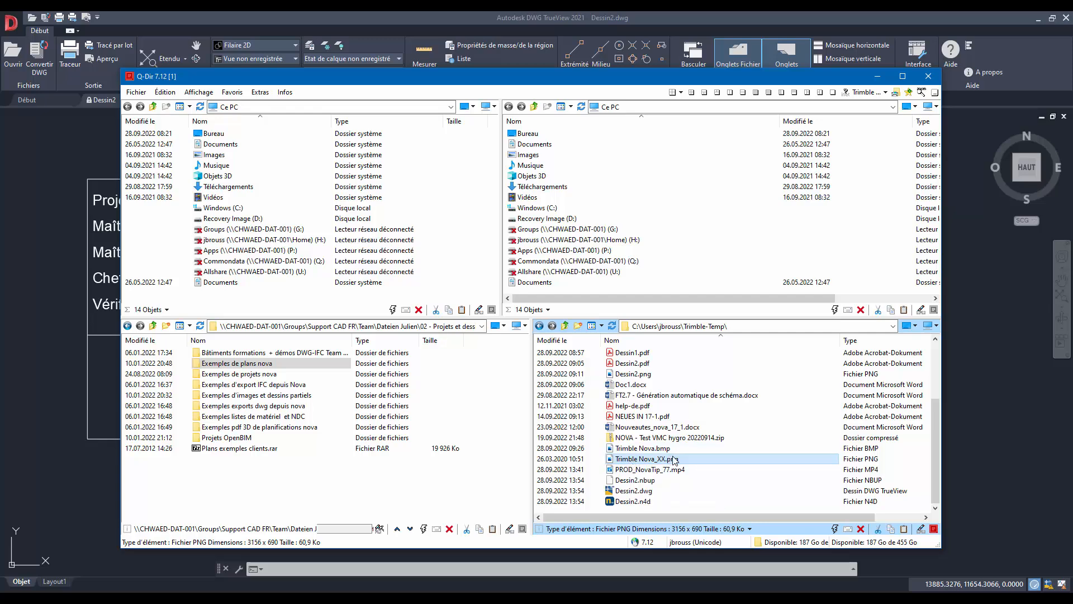
click(877, 76)
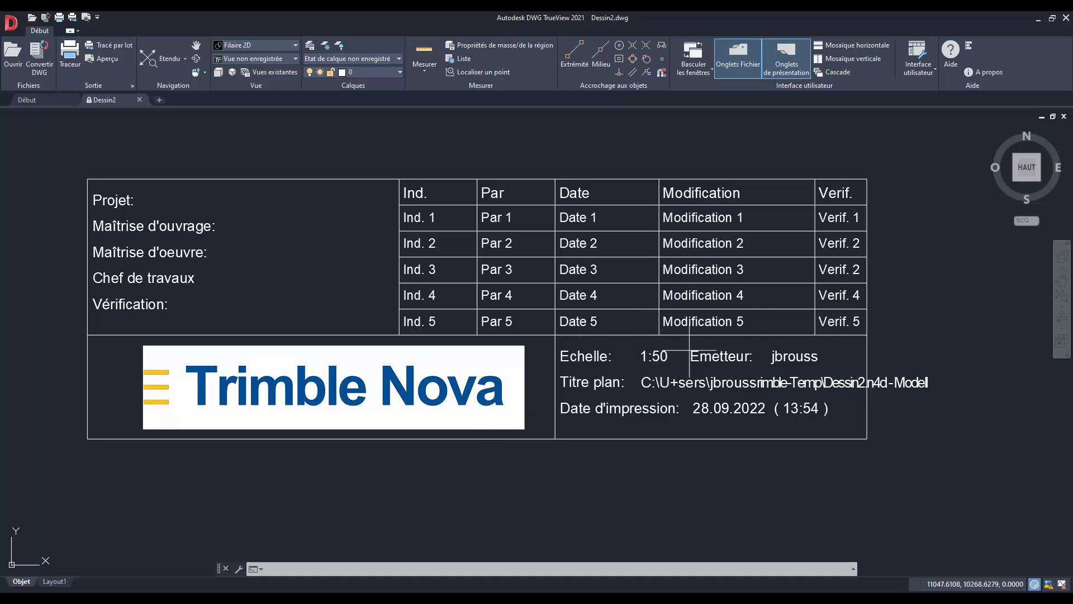
key(Escape)
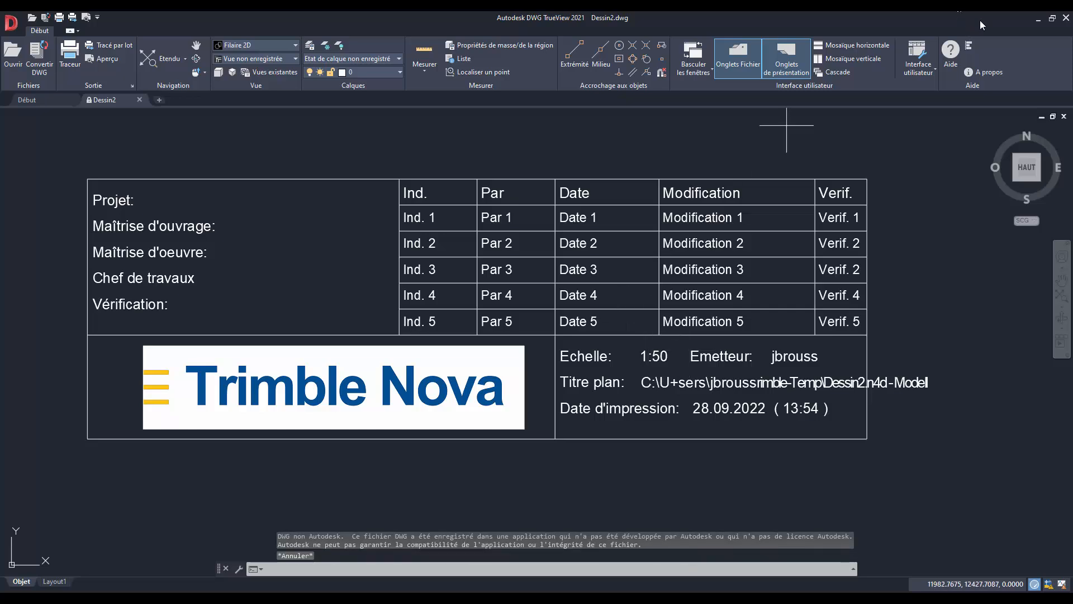
click(1065, 18)
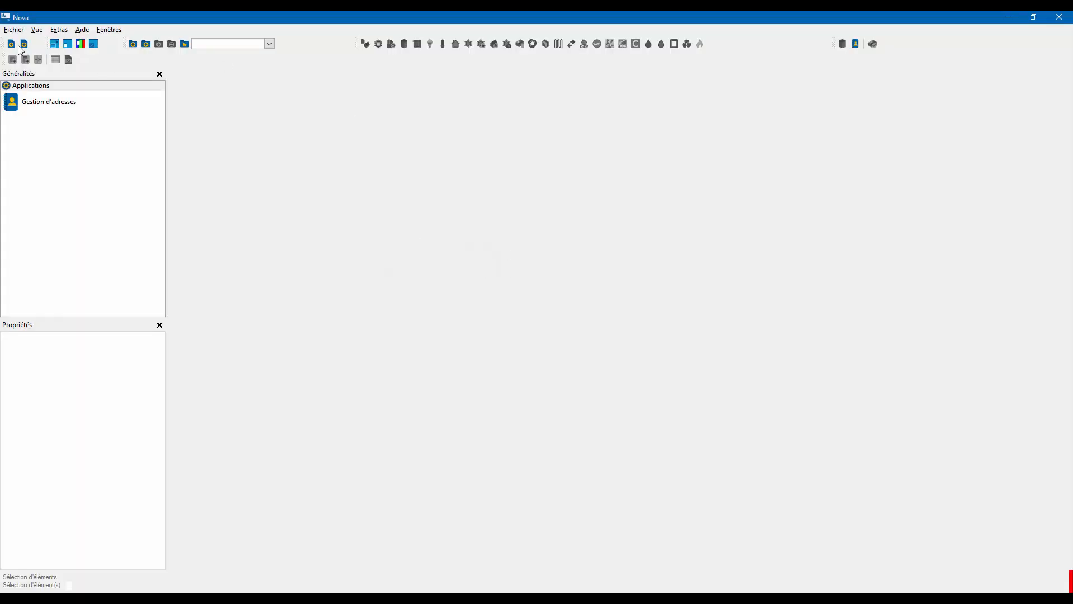
Create a new drawing in Nova.
click(8, 29)
click(26, 40)
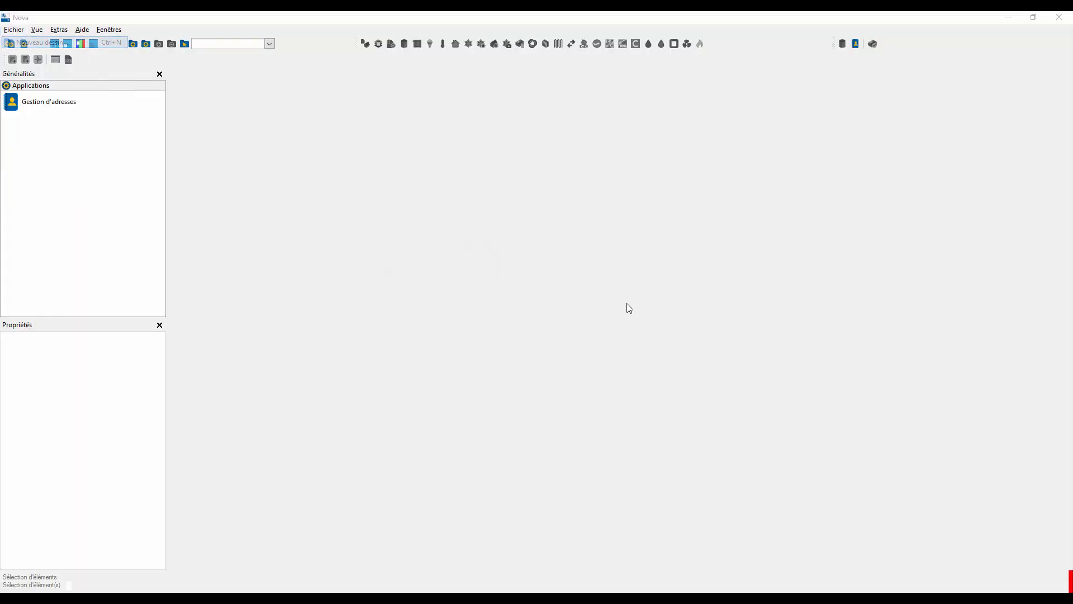
click(622, 375)
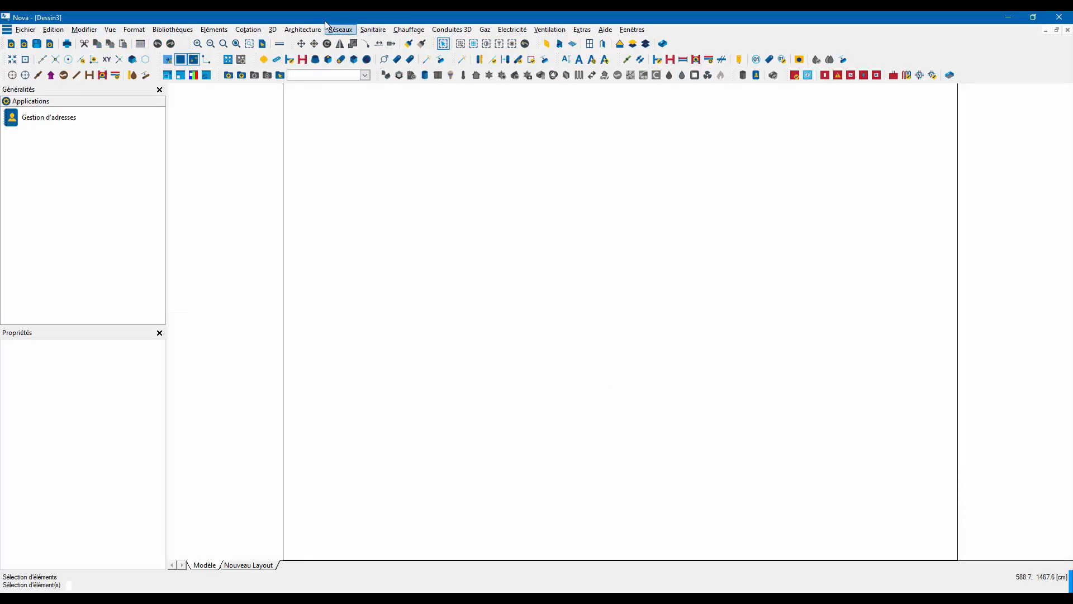
Insert the Trimble title block as an external block at scale 50 near the middle of the drawing frame.
click(214, 30)
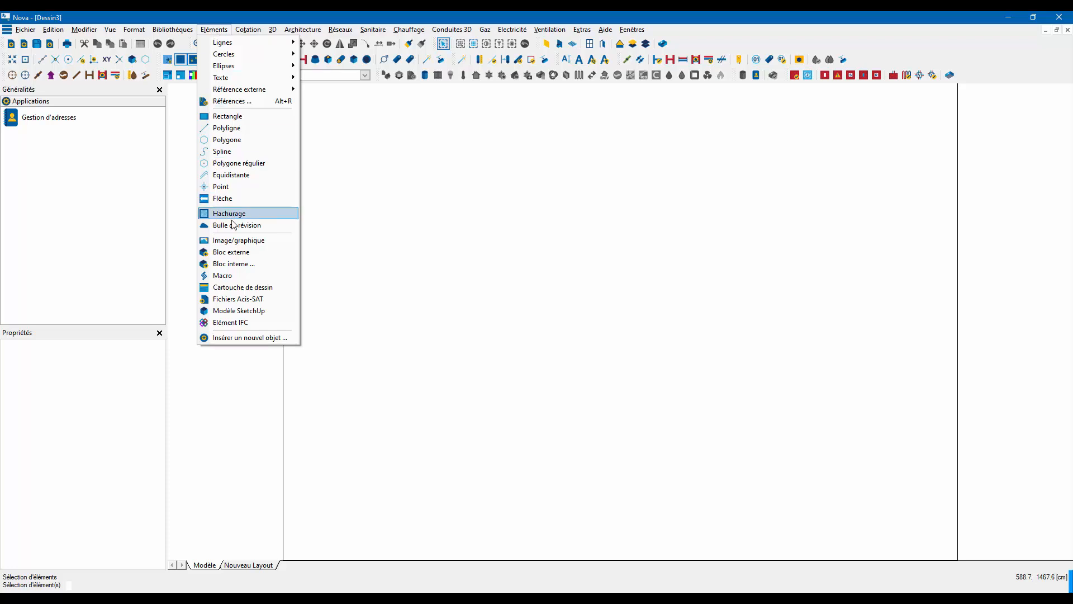
click(231, 252)
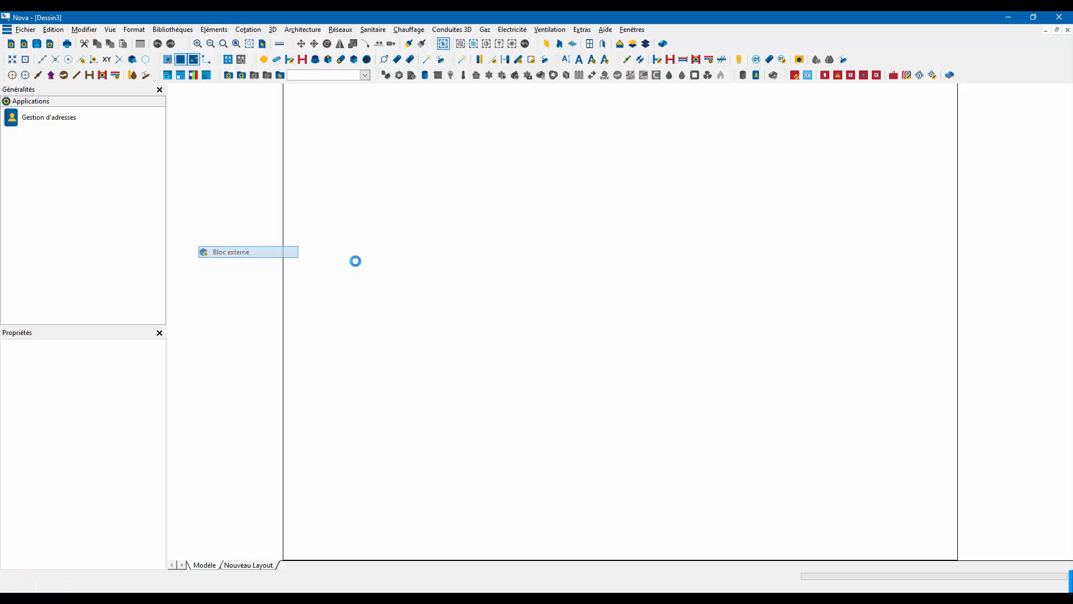
click(688, 323)
click(522, 387)
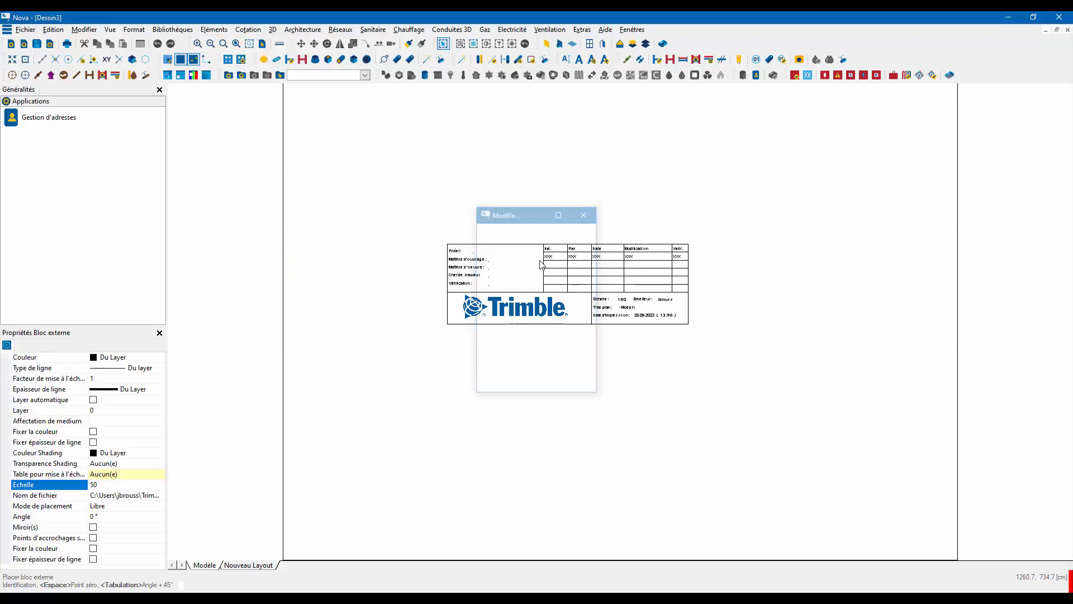
key(Escape)
Dissociate the title block and delete the Trimble logo image from its lower-left cell.
right_click(547, 245)
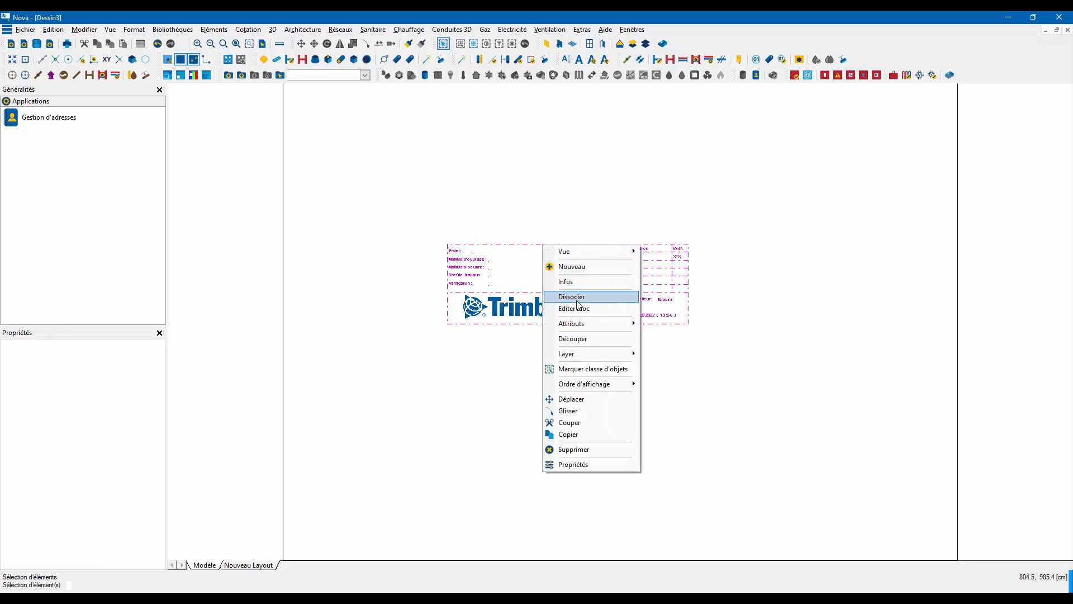
click(578, 297)
right_click(528, 311)
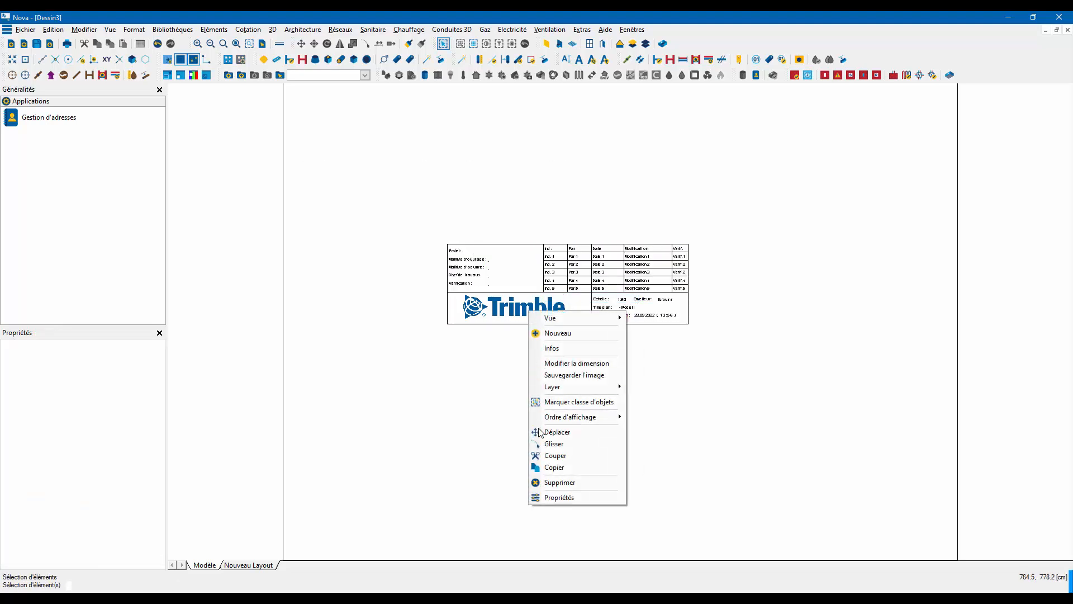
click(559, 482)
Begin inserting an object created from a file and select Trimble Nova.bmp in the Trimble-Temp folder as its source.
click(214, 29)
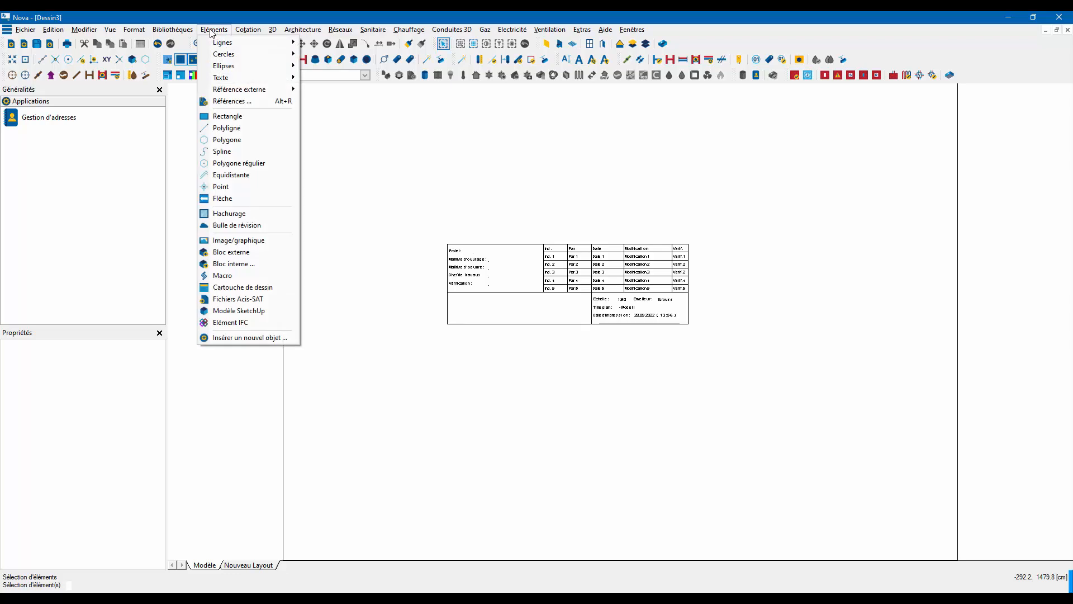
click(241, 338)
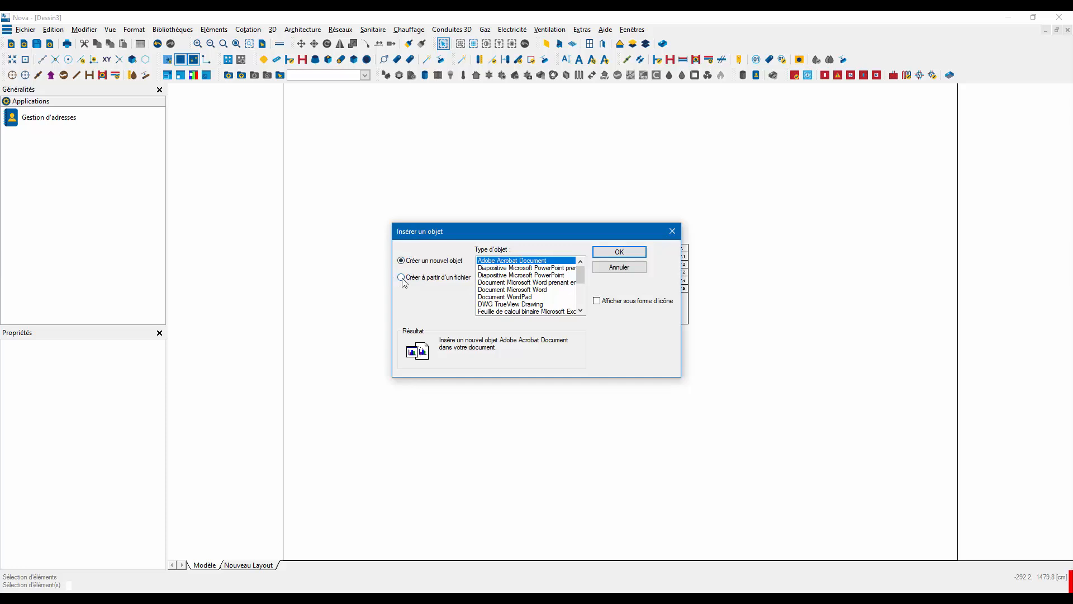
click(402, 278)
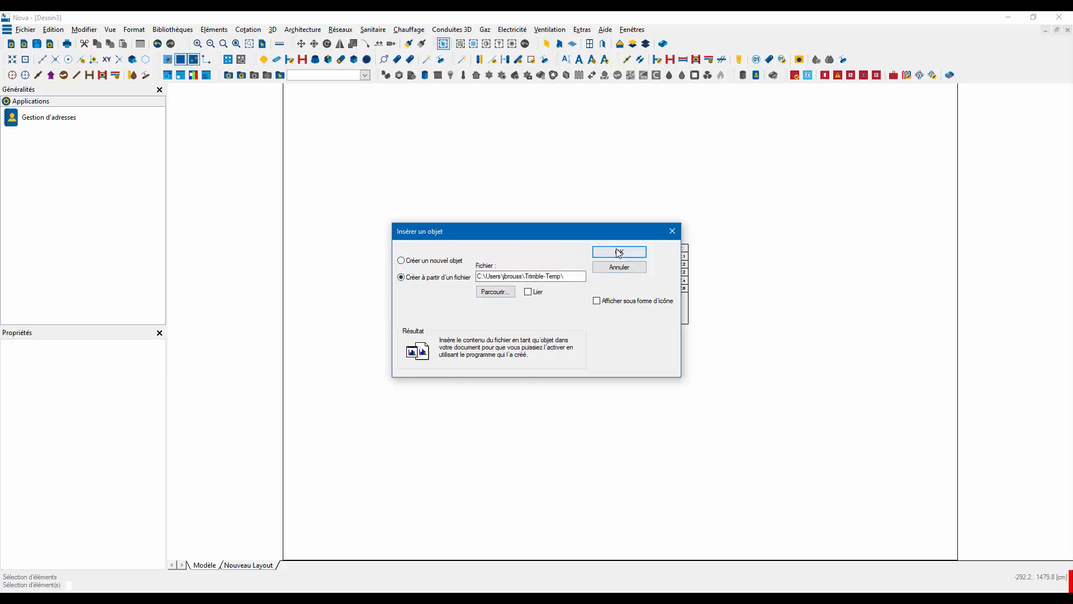
click(496, 292)
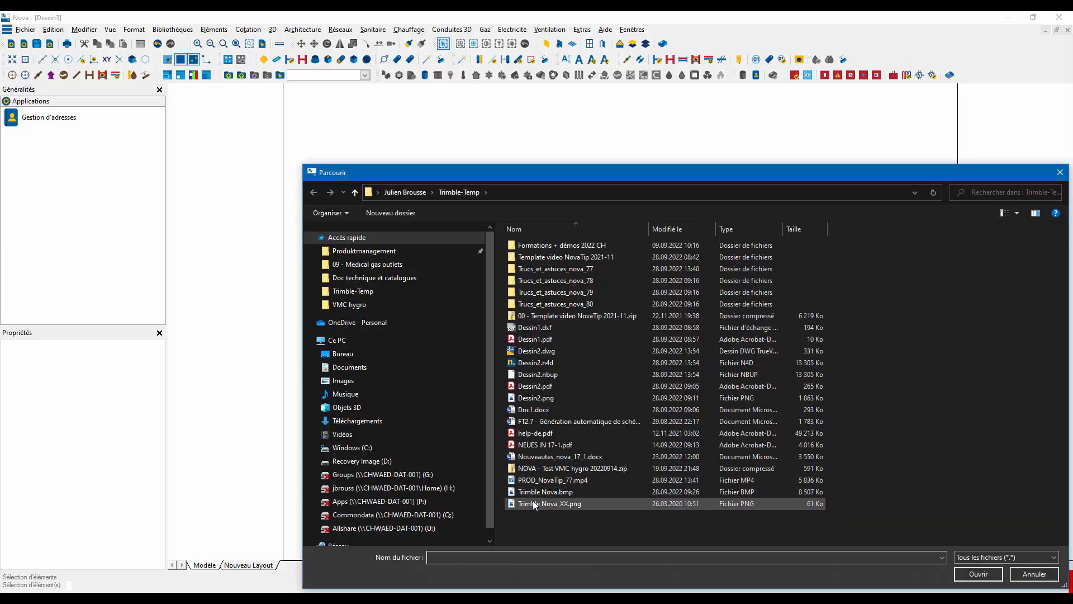
click(527, 491)
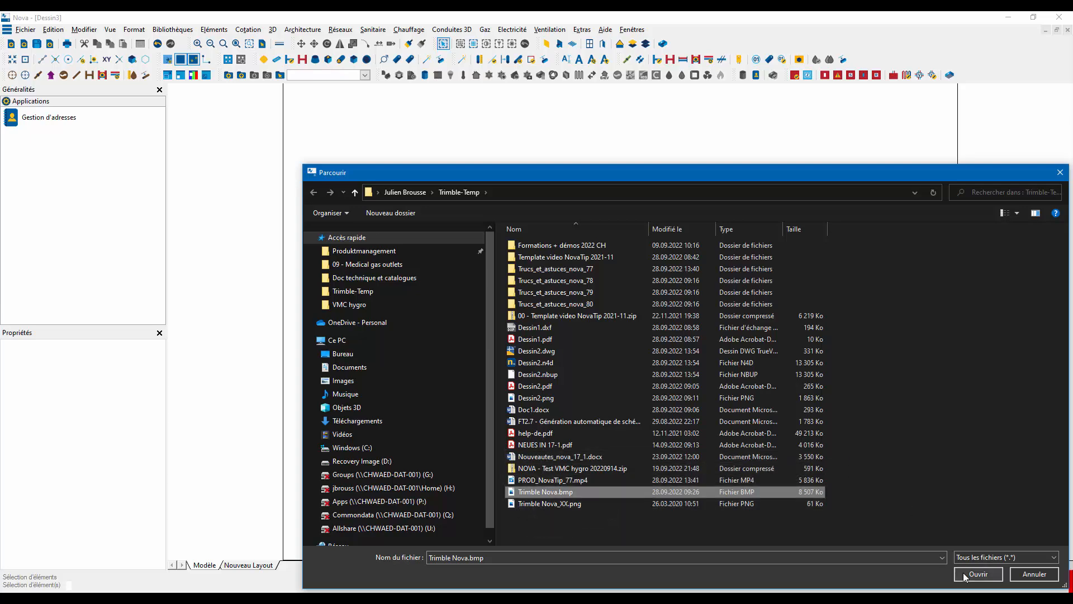
click(977, 574)
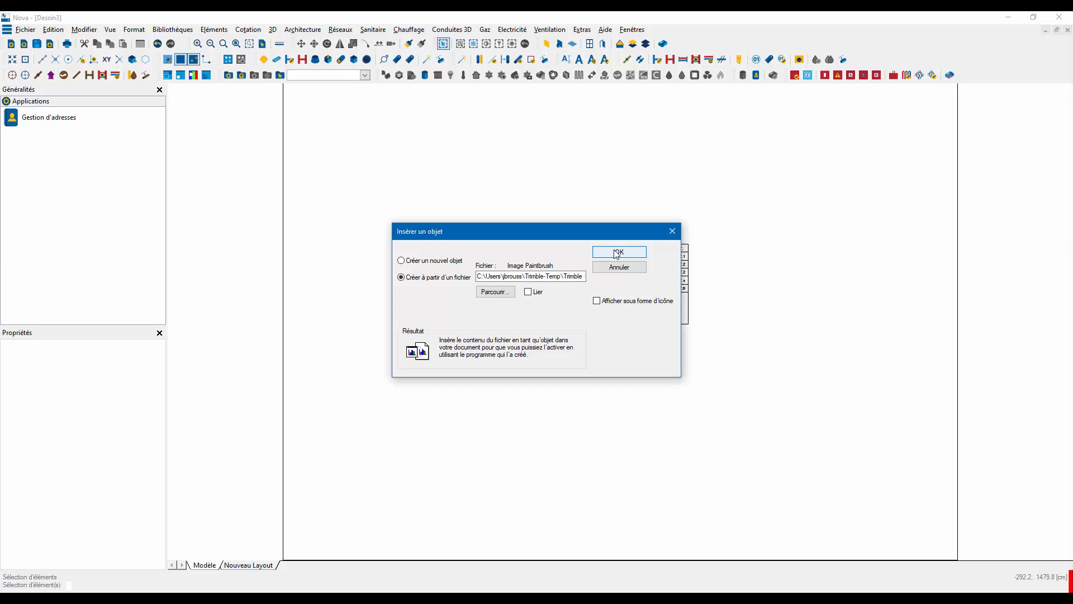
click(402, 261)
scroll(573, 284, down, 3)
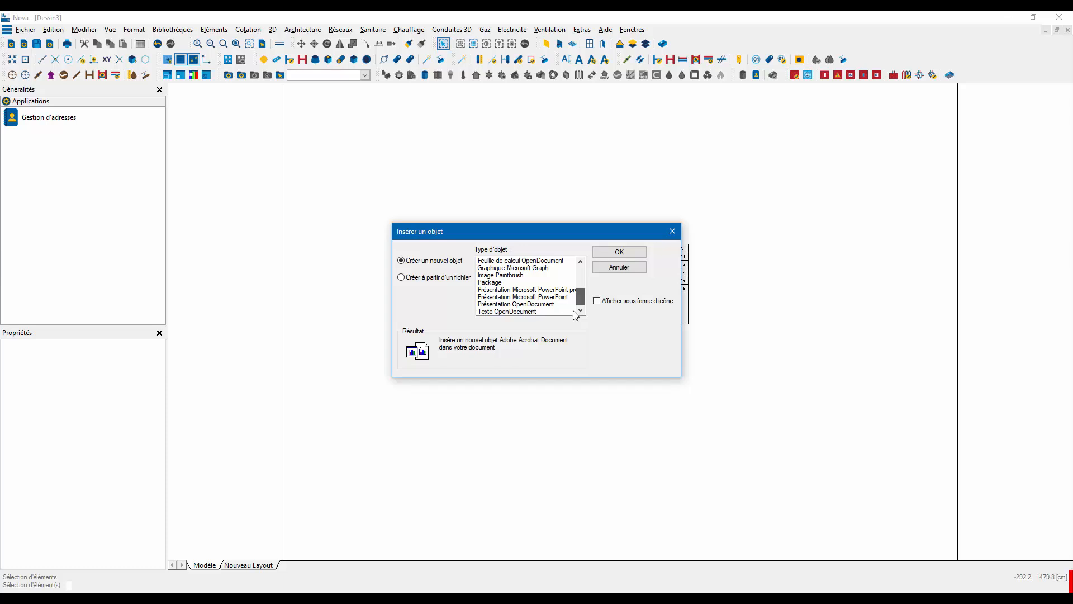
click(505, 276)
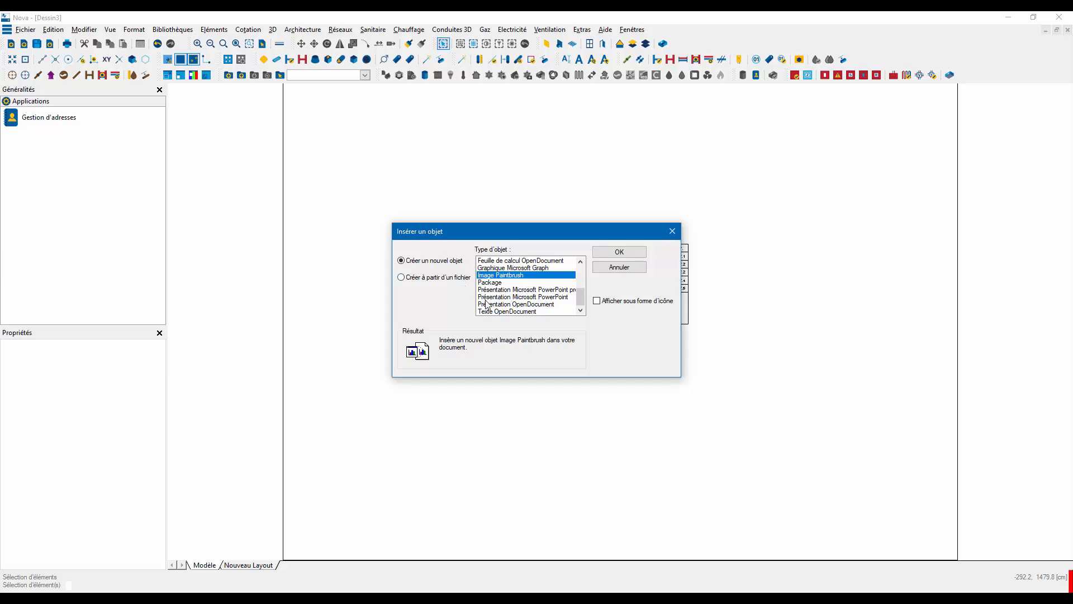
click(402, 278)
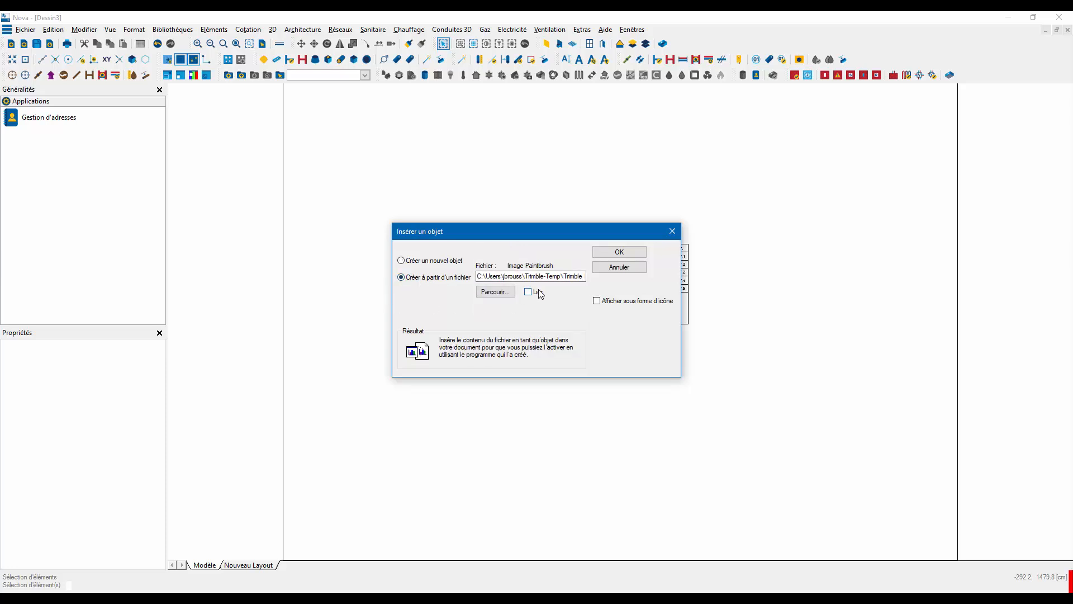